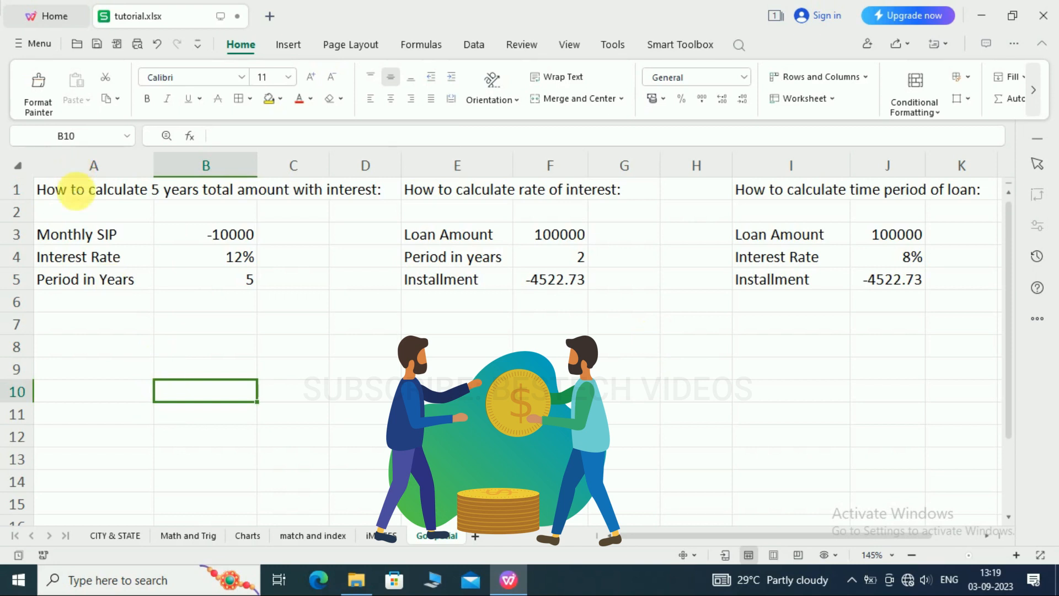
Examine the headings and given values of the three examples: total amount with interest, rate of interest, and time period of loan.
left_click(75, 192)
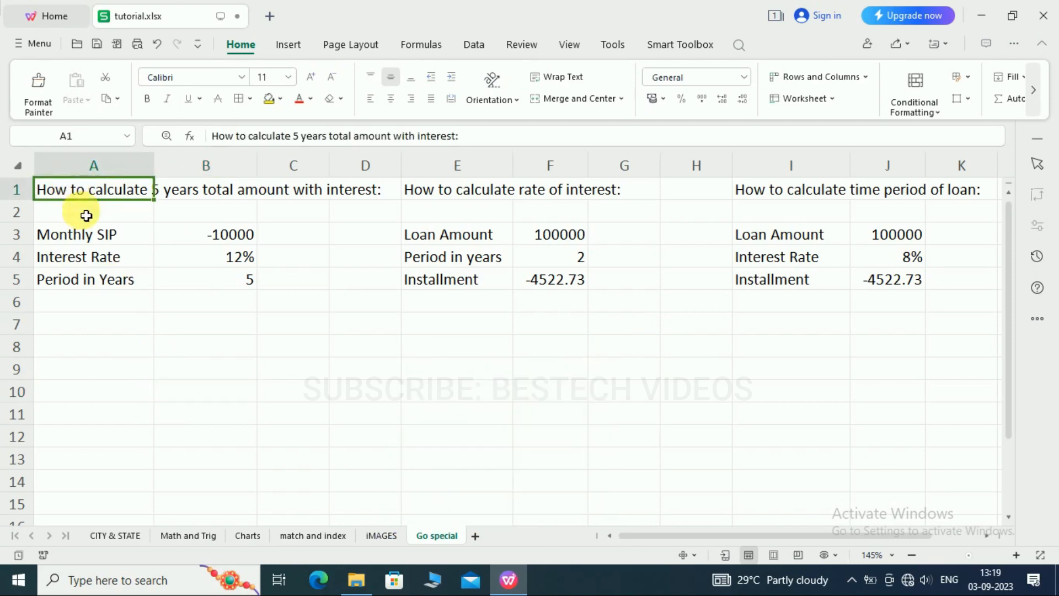
left_click(177, 328)
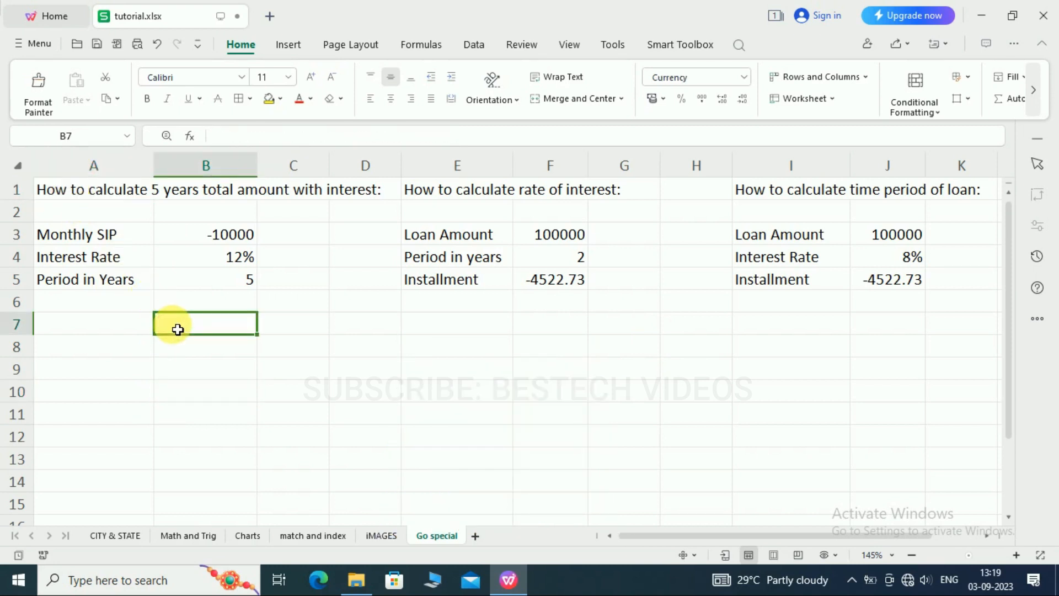
left_click(67, 191)
left_click(230, 242)
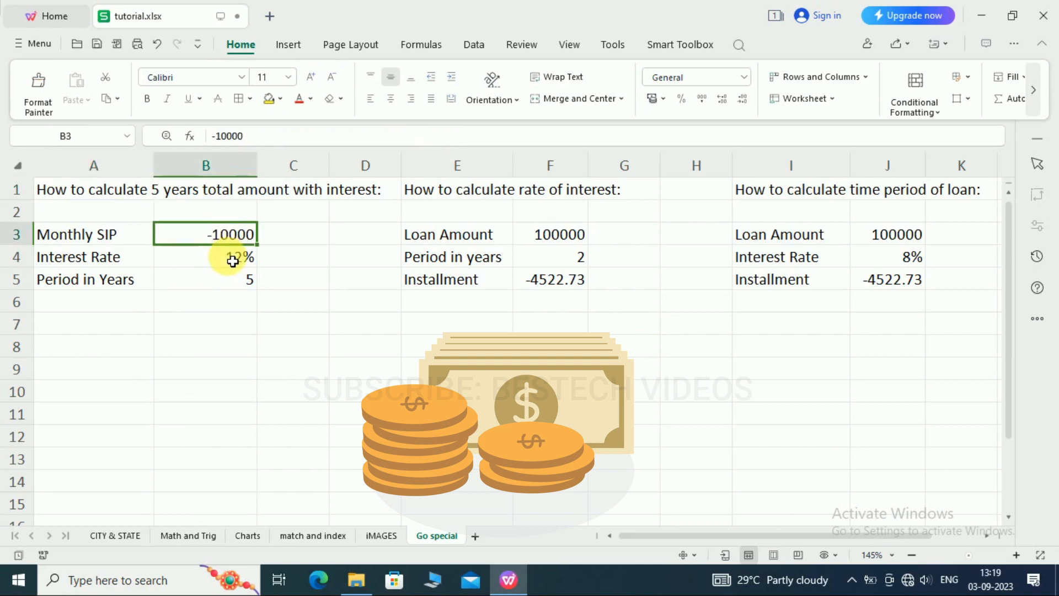
left_click(232, 261)
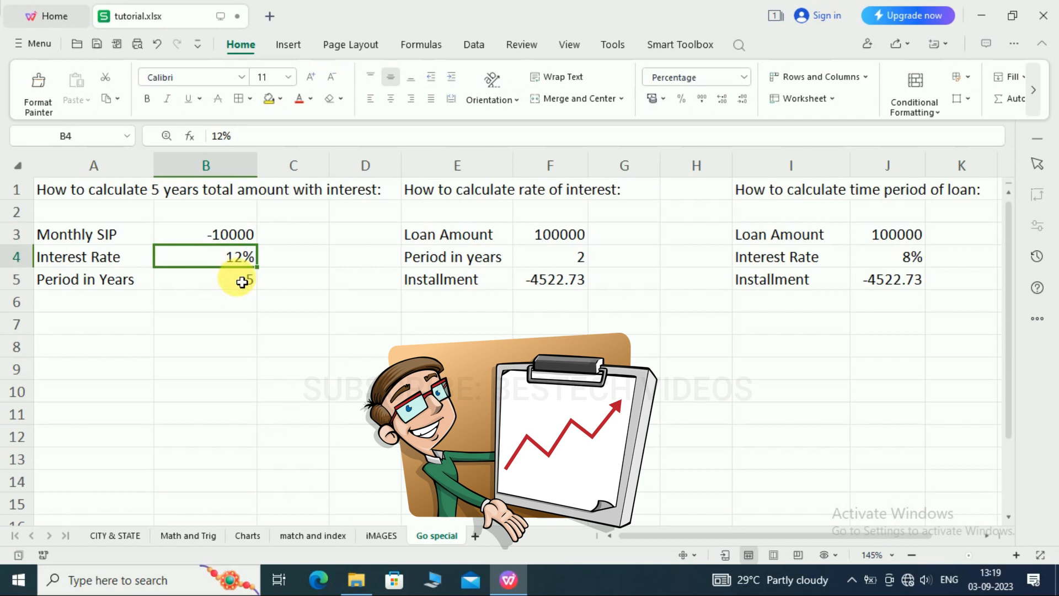
left_click(239, 280)
left_click(223, 327)
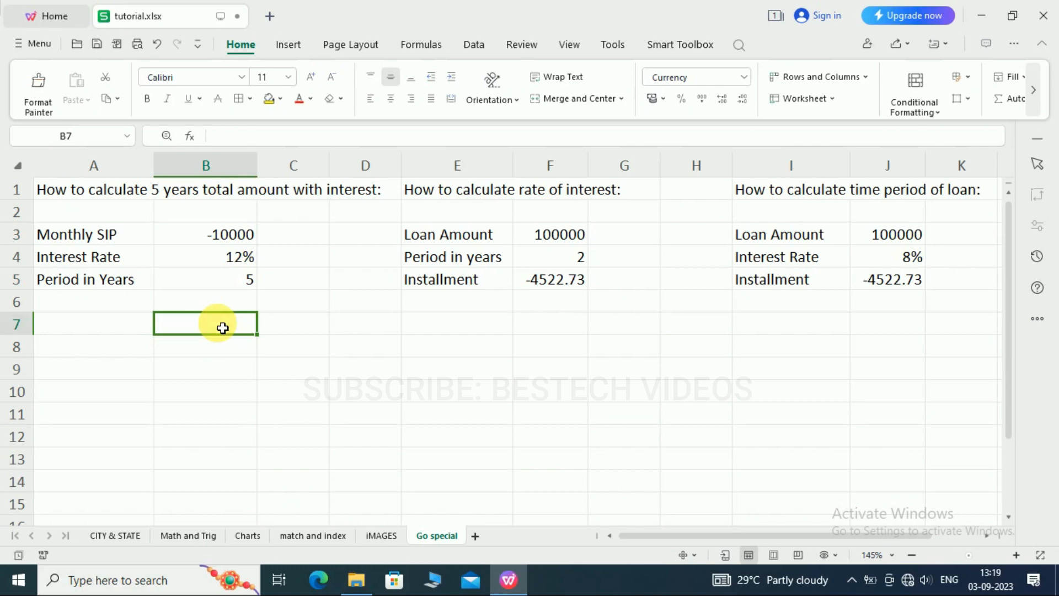
left_click(451, 190)
left_click(445, 364)
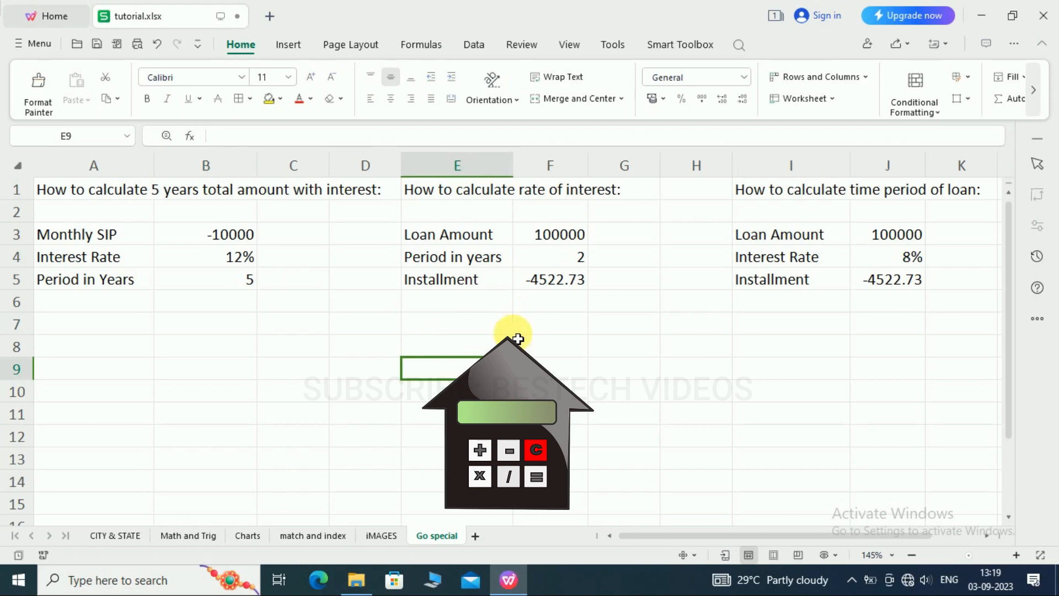
left_click_drag(473, 231, 498, 275)
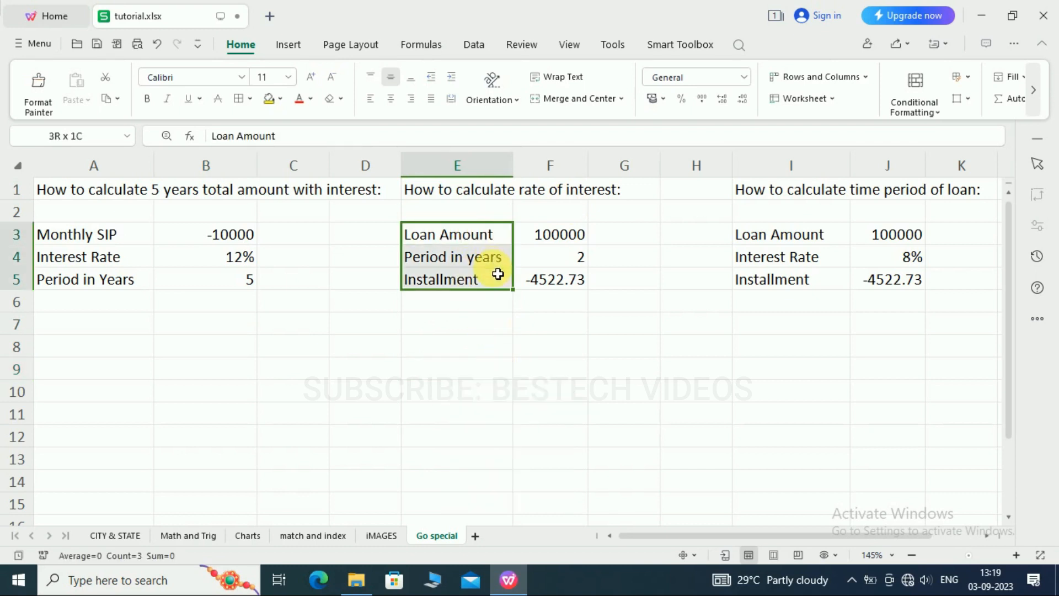
left_click(487, 328)
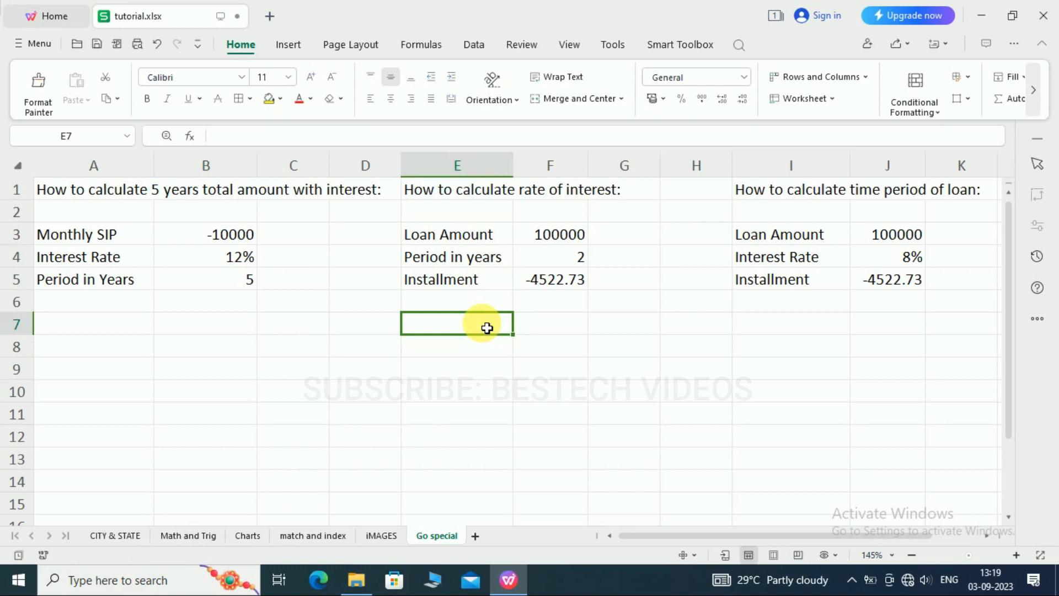
left_click(566, 194)
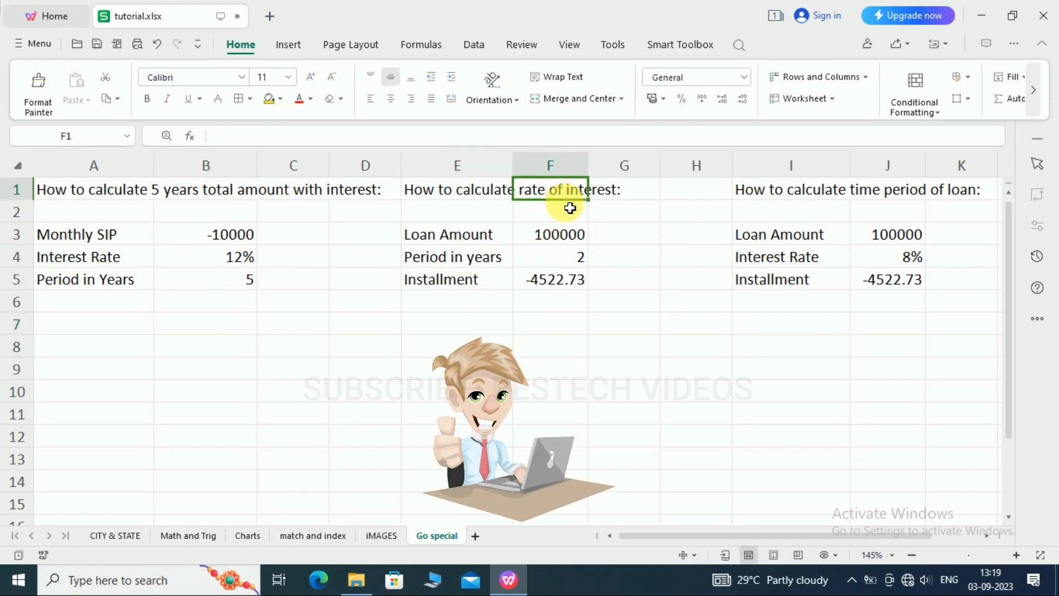
left_click(643, 369)
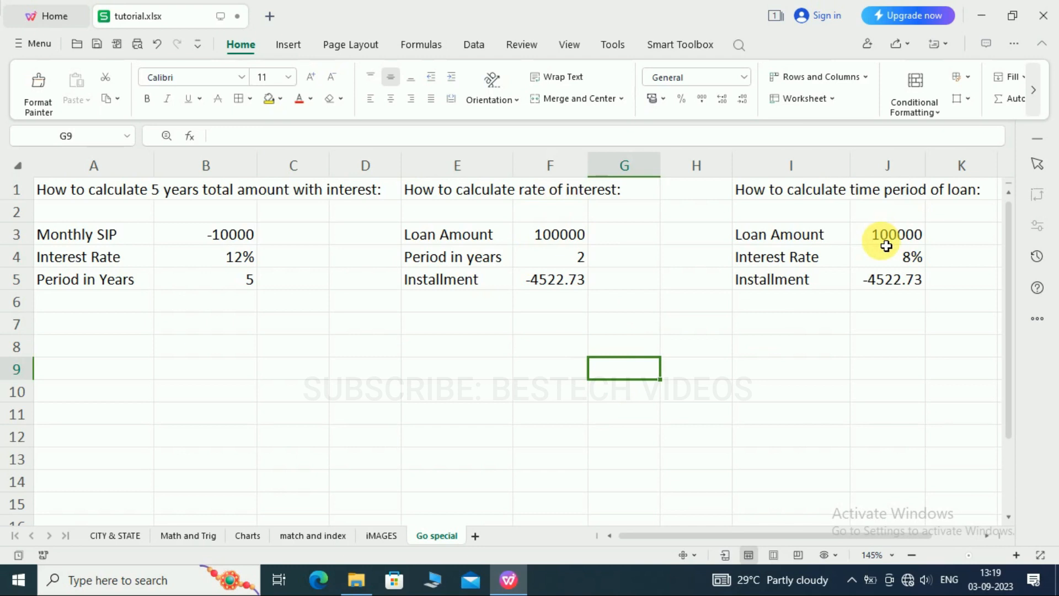
left_click_drag(813, 234, 813, 284)
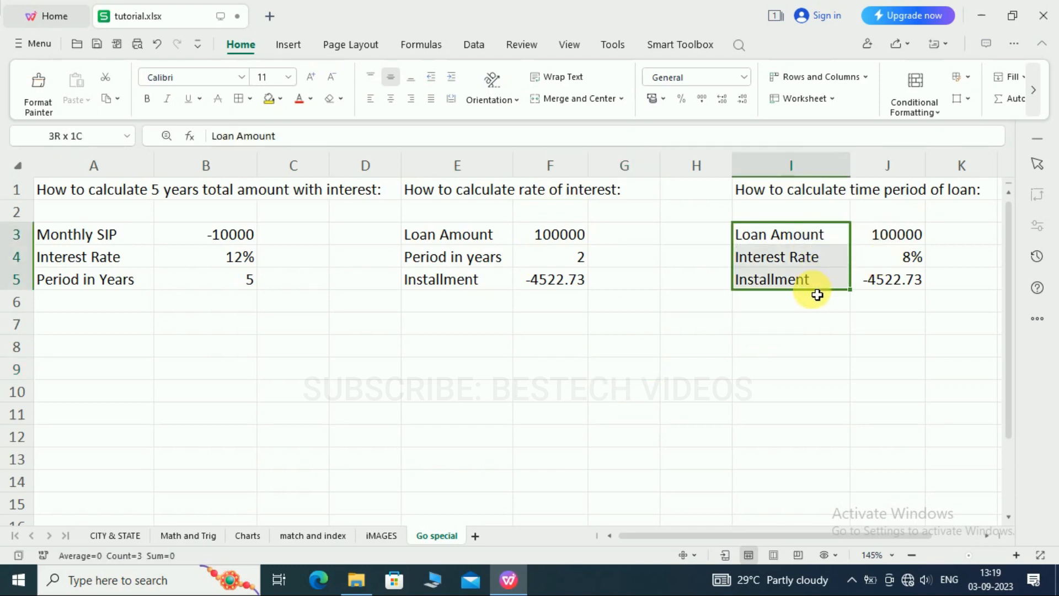
left_click(819, 328)
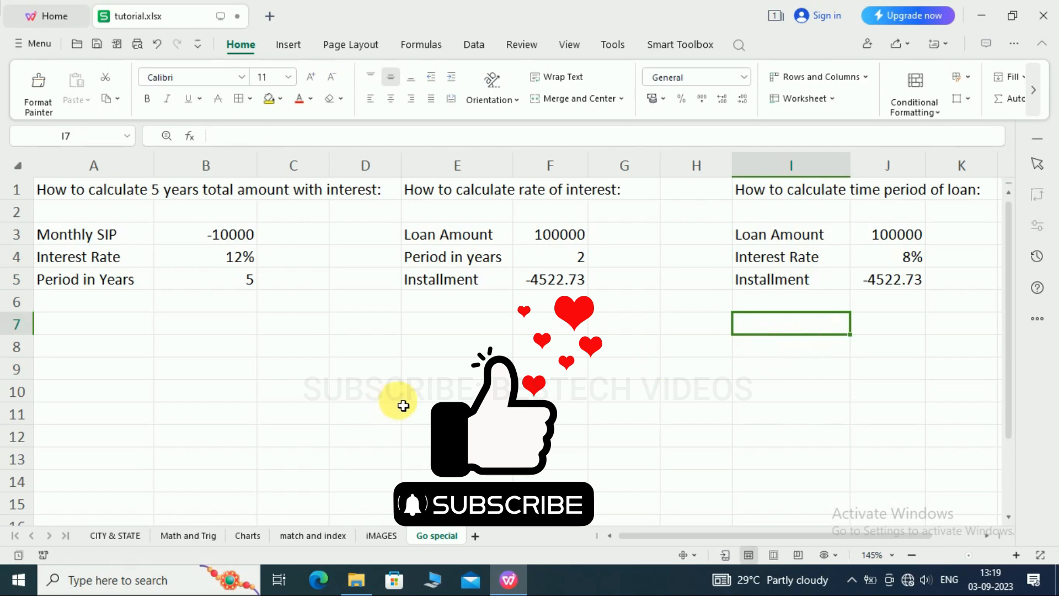
Review the Monthly SIP, Interest Rate and Period in Years values in cells B3 to B5.
left_click(89, 325)
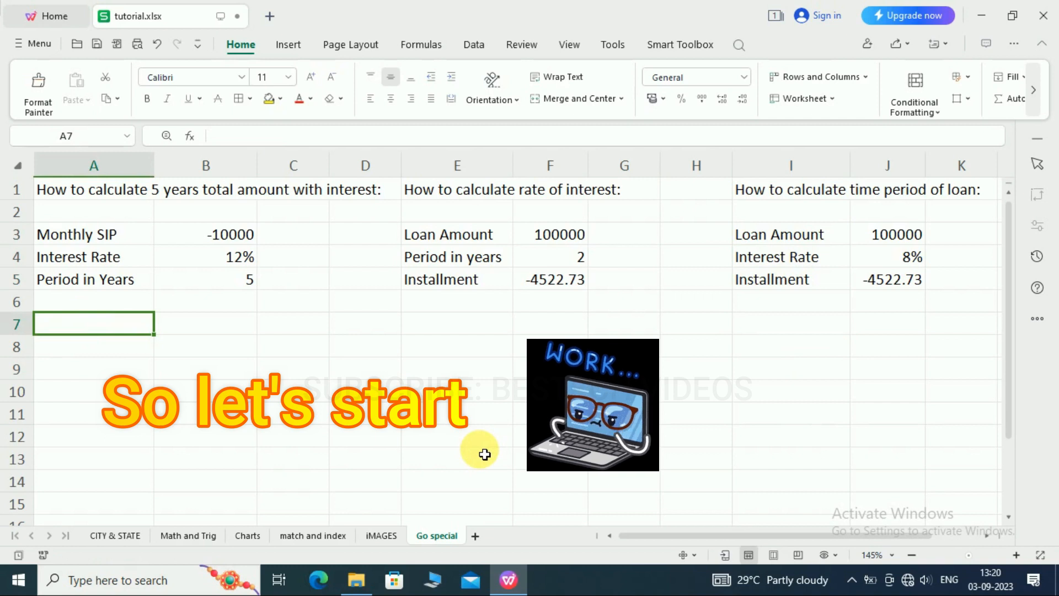
key("Right")
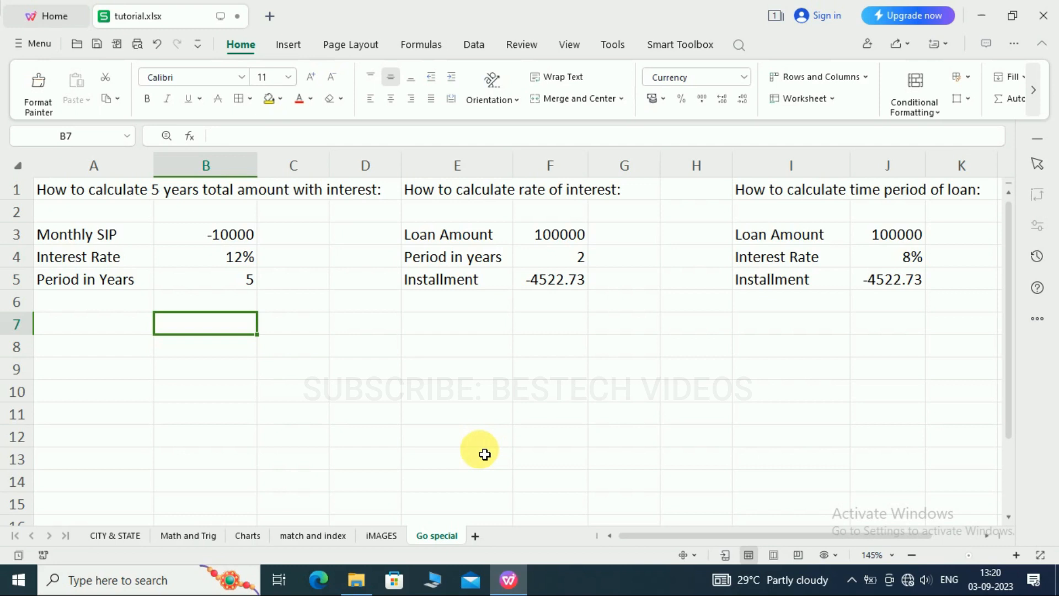
key("Up")
key("Up")
key("Up")
key("Up")
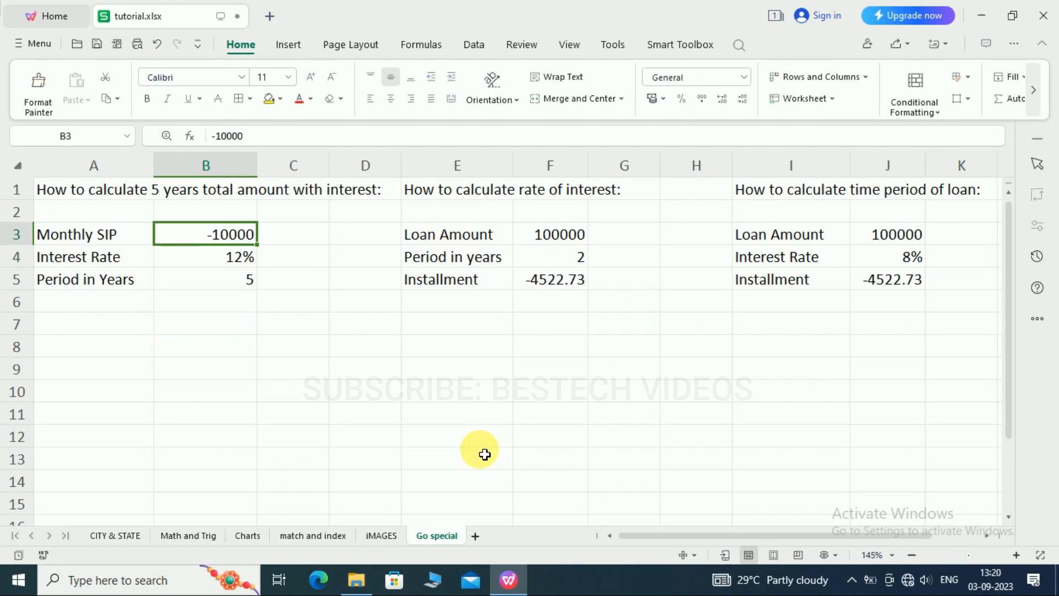
key("Down")
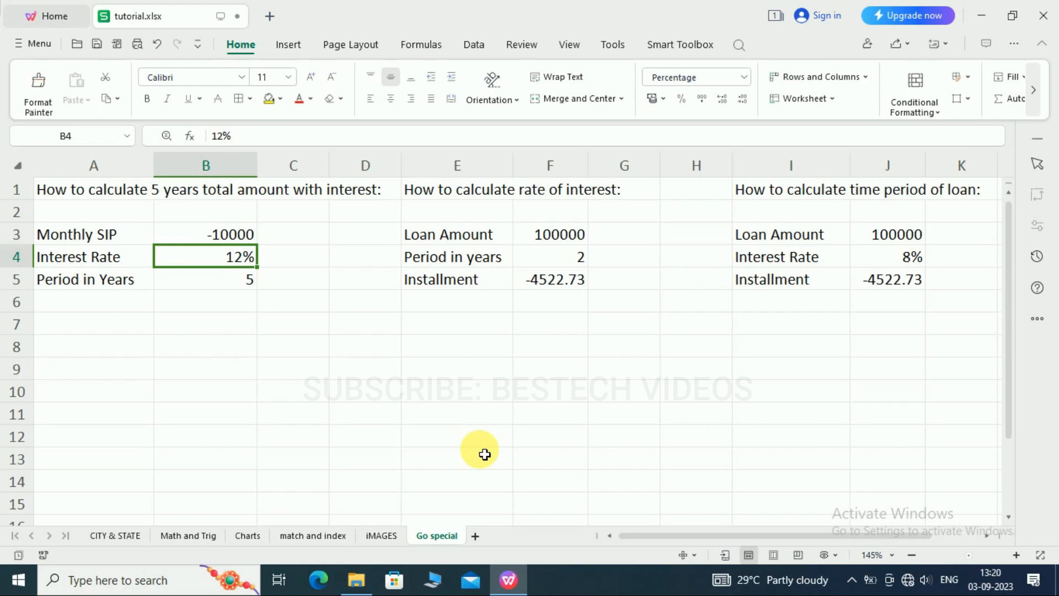
key("Down")
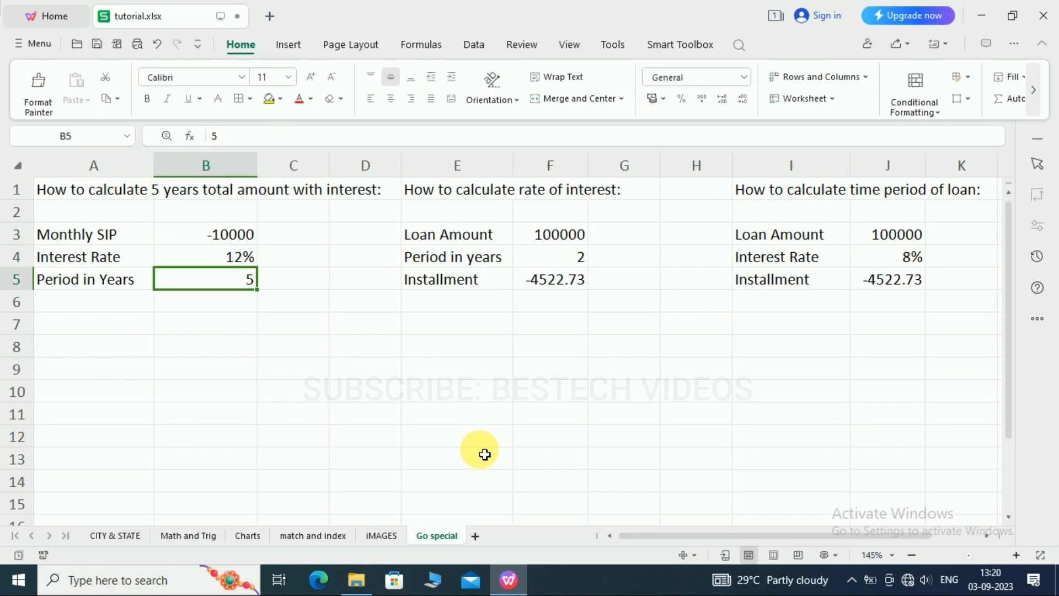
Calculate the SIP's total amount with interest in cell B7 using the formula =FV(B4/12,B5*12,B3).
key("Down")
key("Down")
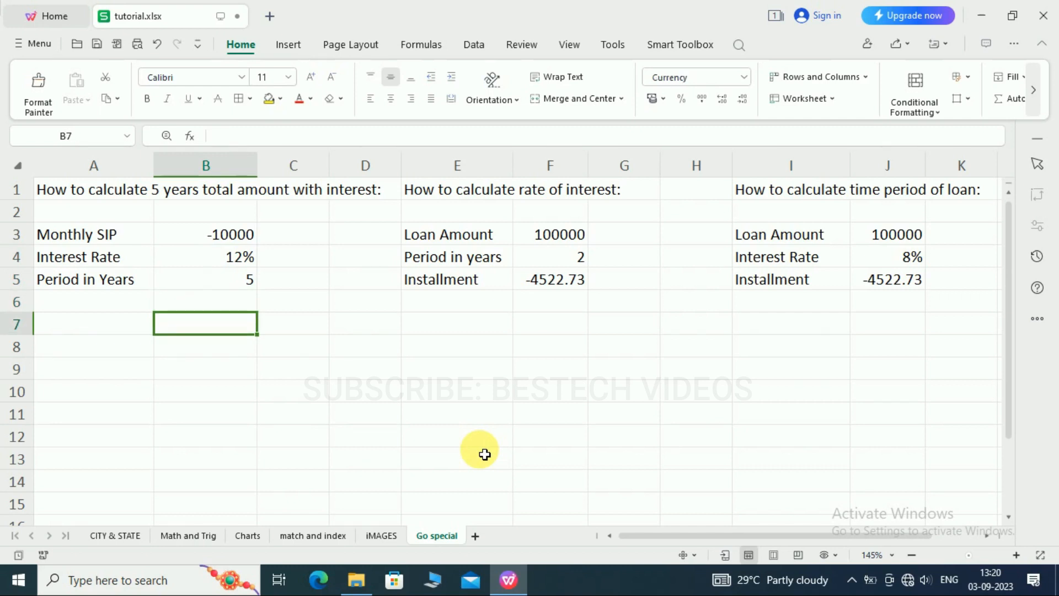
type("=fv")
key("Tab")
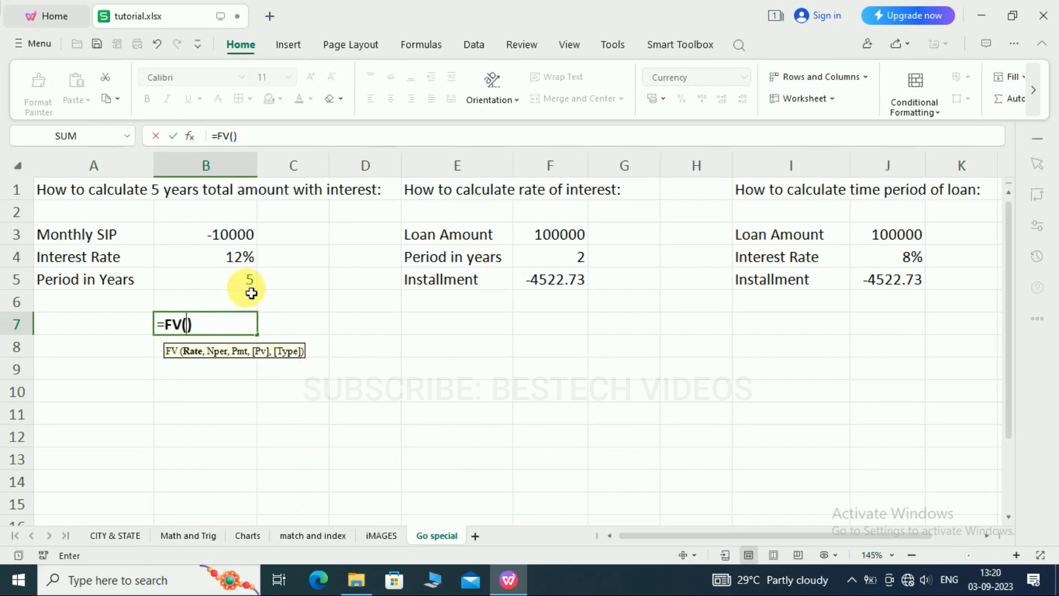
left_click(235, 262)
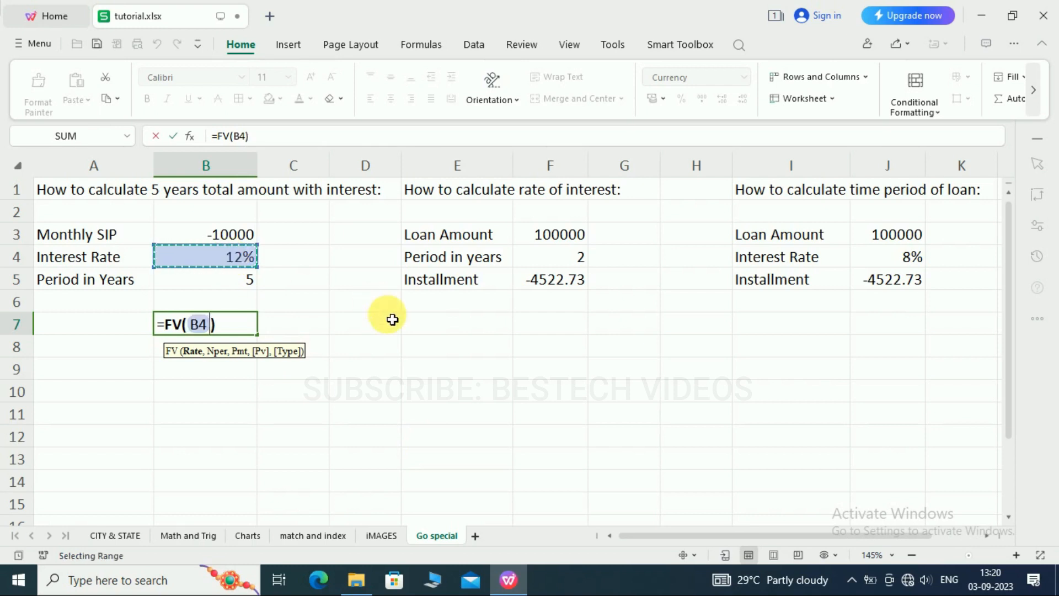
type("/")
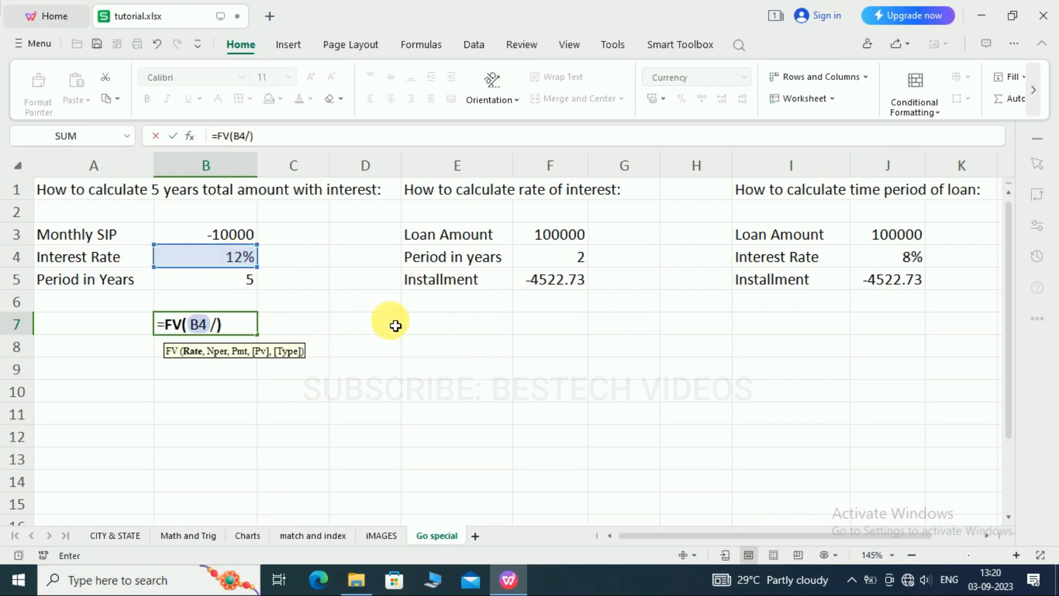
type("12,")
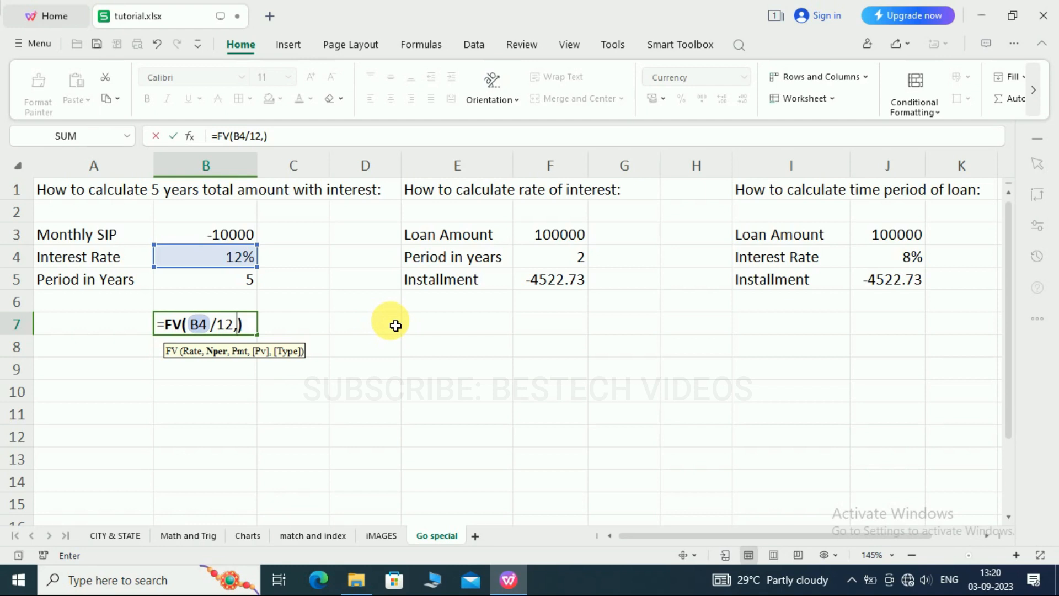
left_click(241, 280)
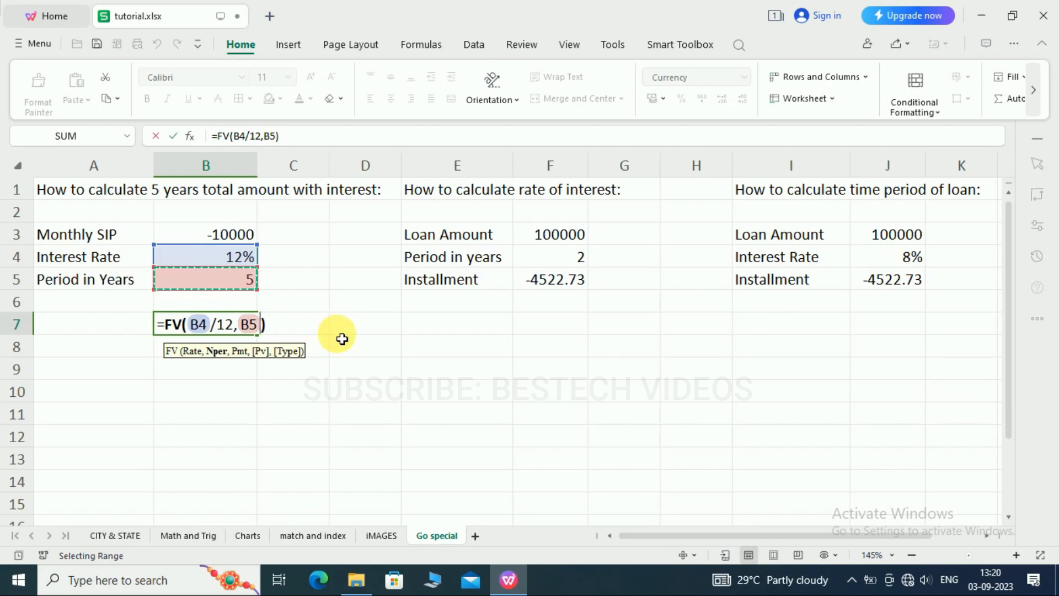
type("*12")
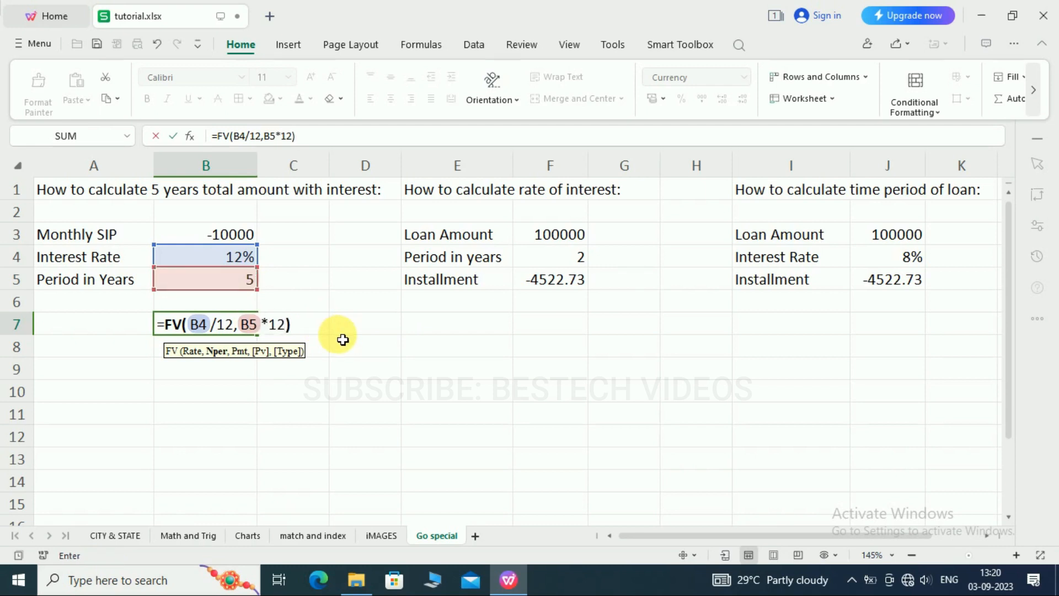
type(",")
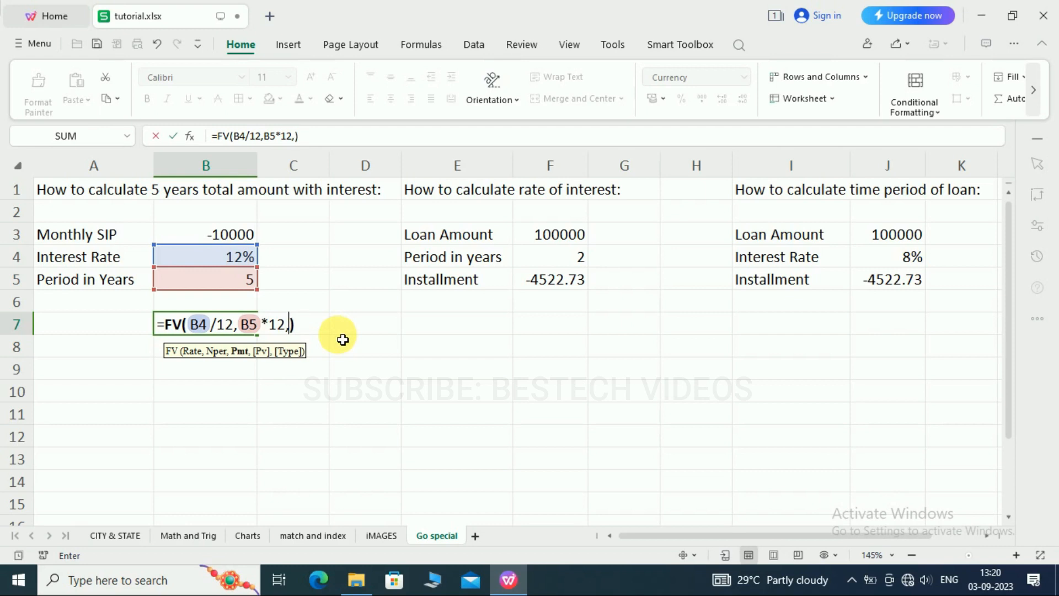
left_click(232, 234)
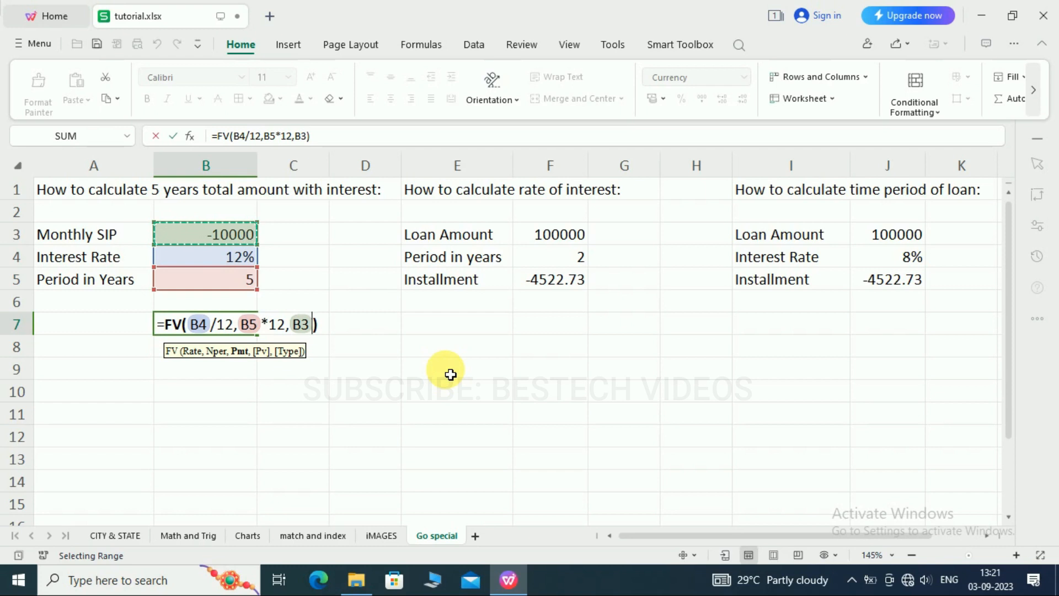
key("Return")
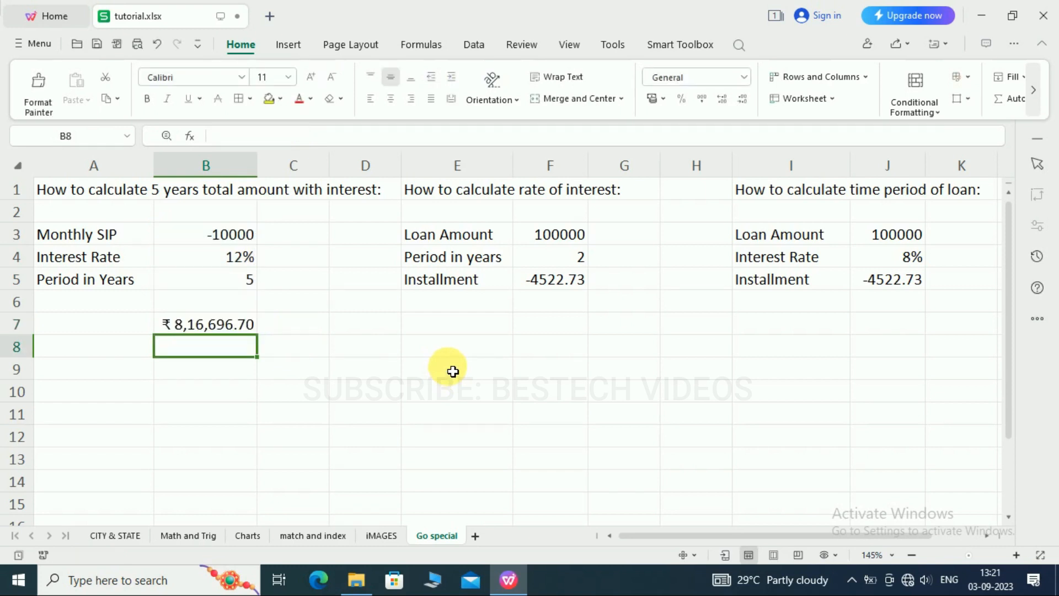
left_click(207, 331)
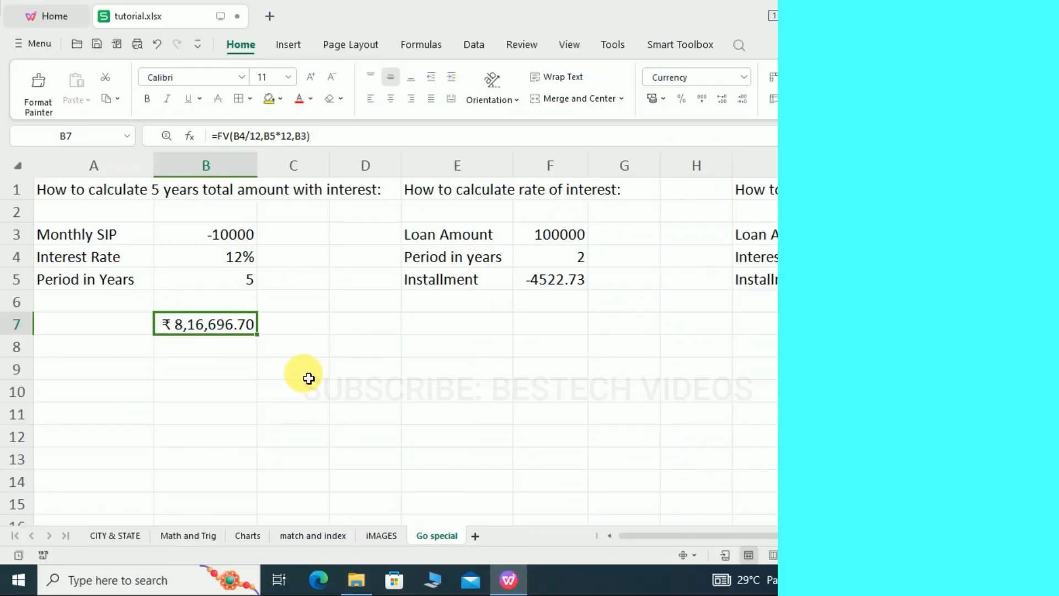
Review the Loan Amount, Period in years and Installment values in cells F3 to F5.
left_click(548, 329)
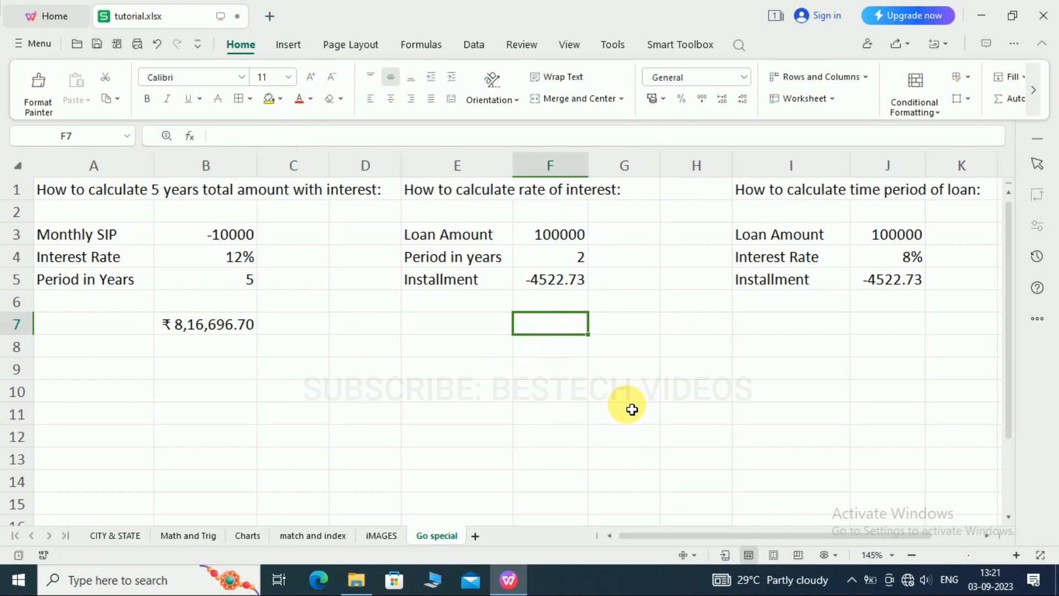
left_click(545, 236)
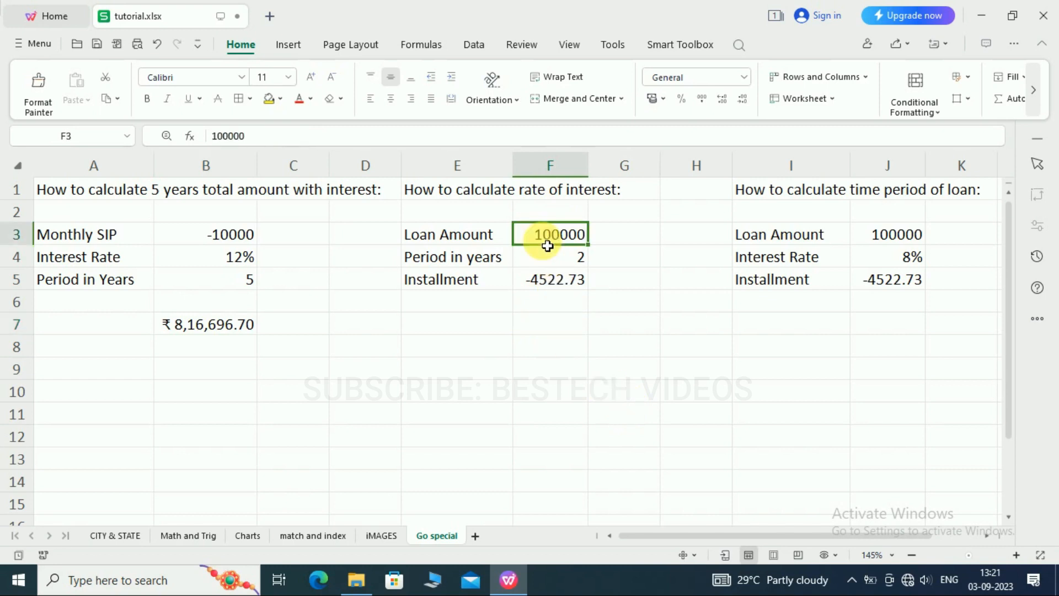
left_click(555, 258)
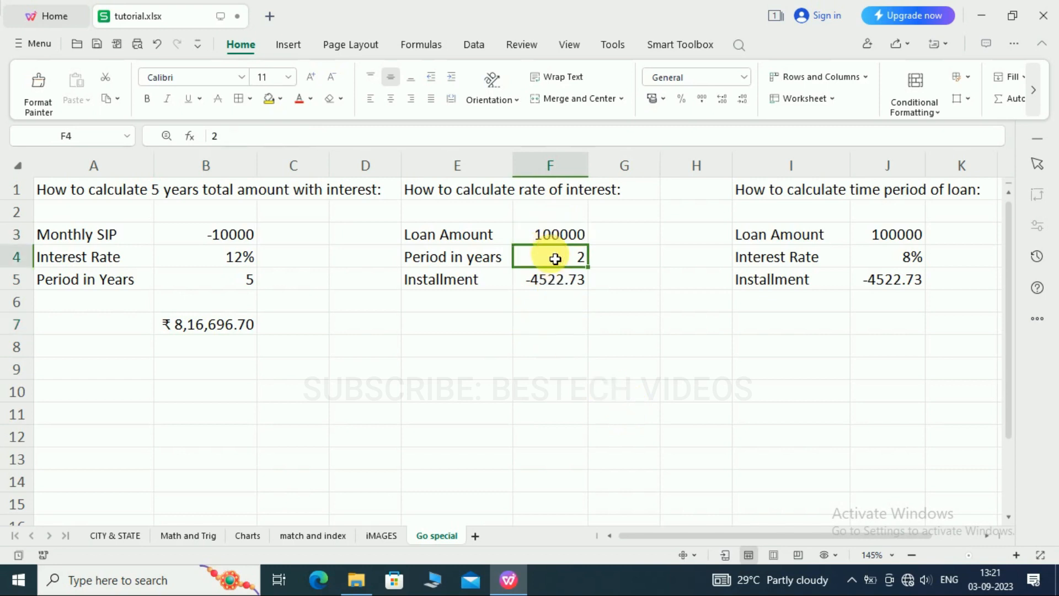
left_click(552, 278)
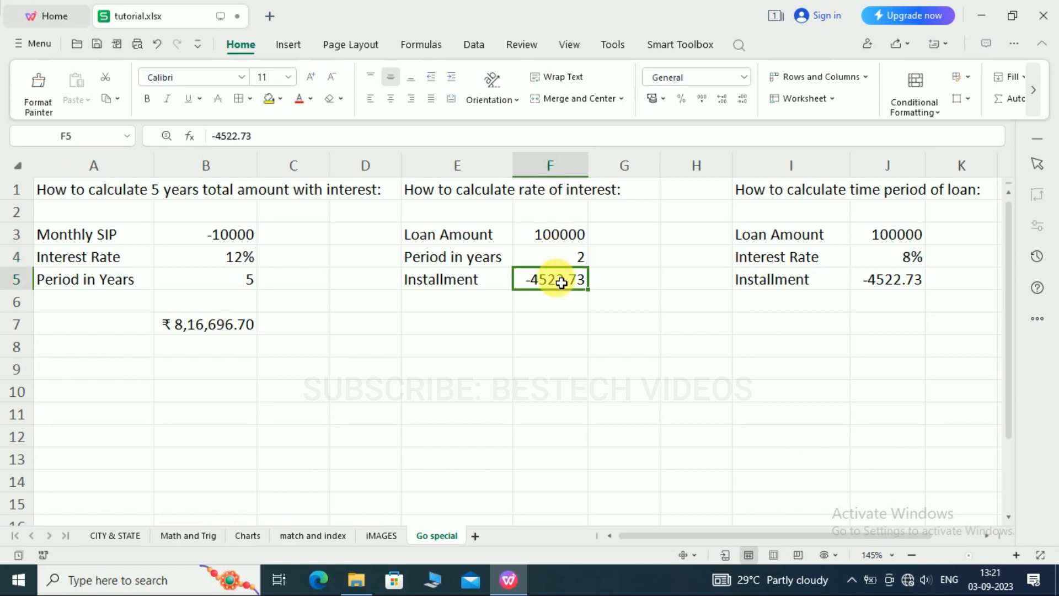
Calculate the loan's monthly interest rate in cell F7 using the formula =RATE(F4*12,F5,F3).
left_click(564, 333)
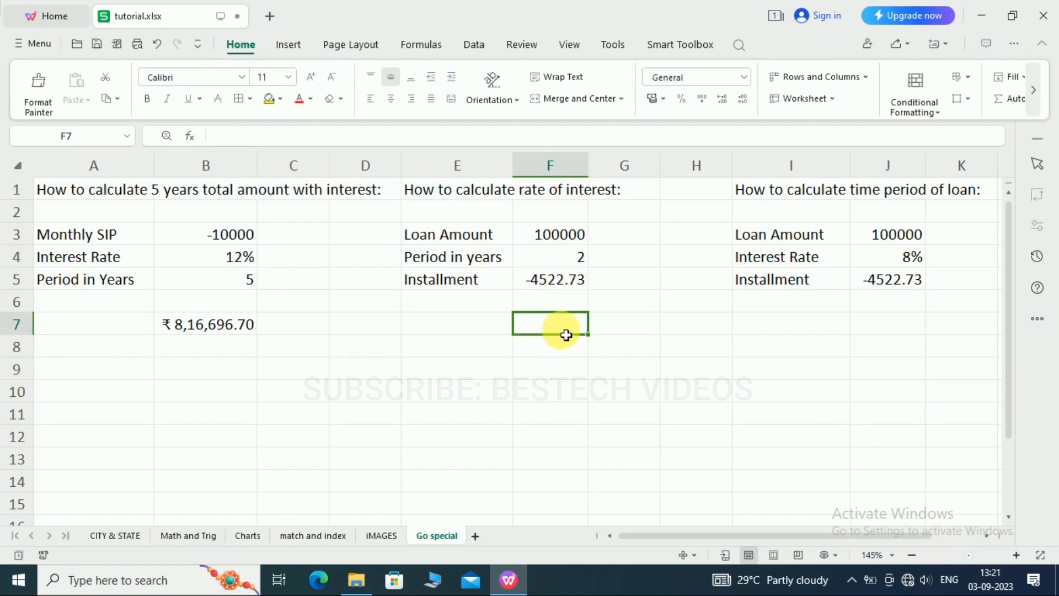
type("=")
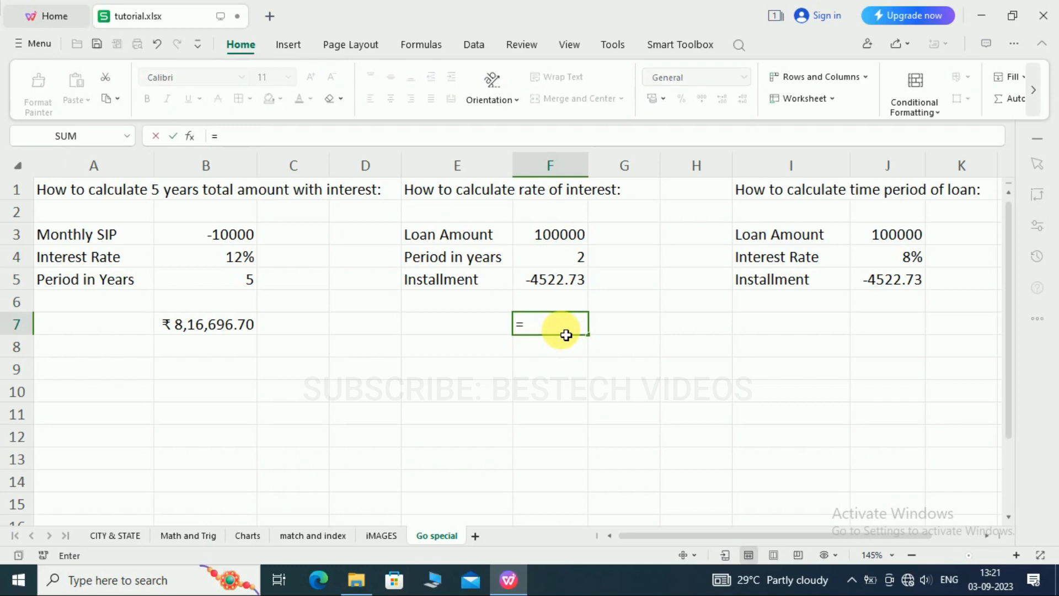
type("rate")
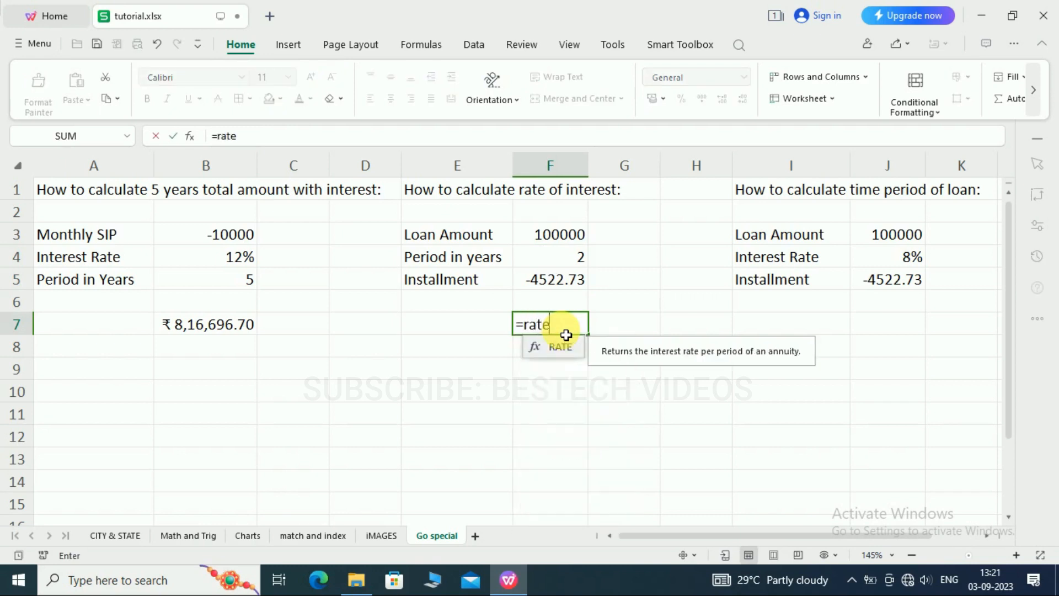
key("Tab")
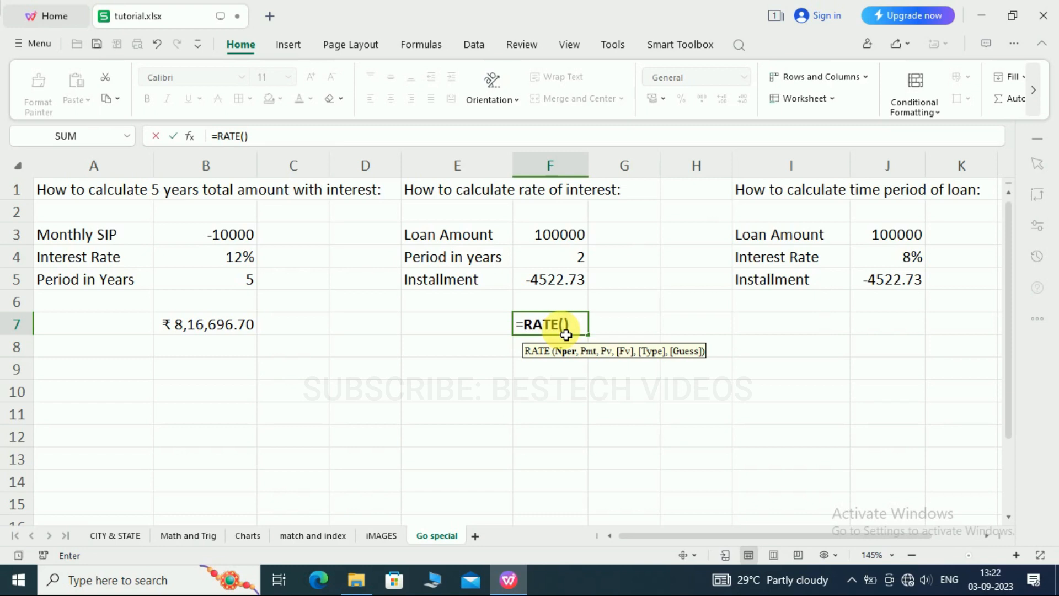
left_click(571, 259)
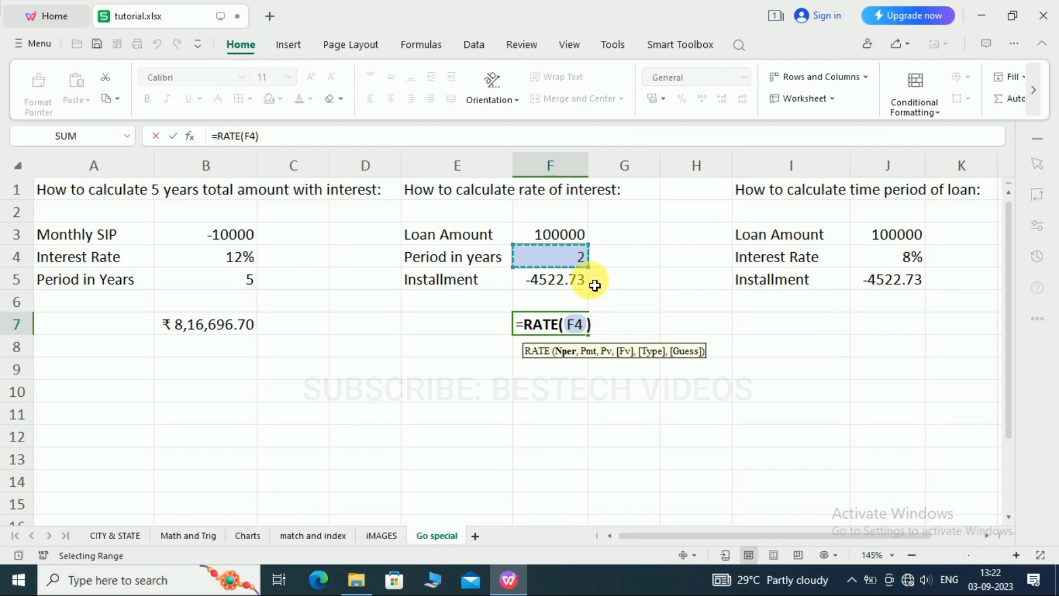
type("*12")
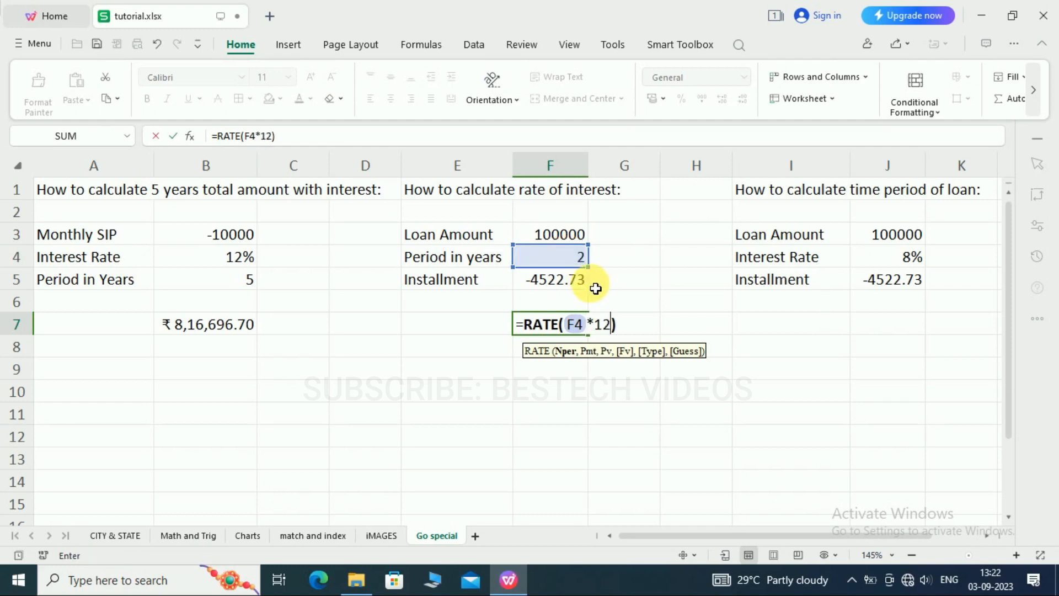
type(",")
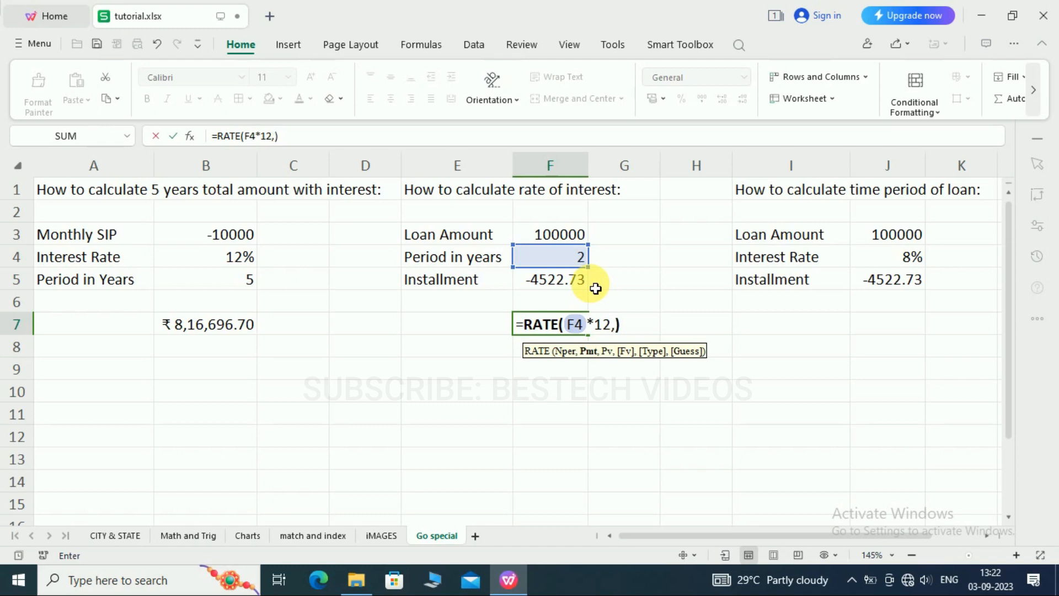
left_click(552, 279)
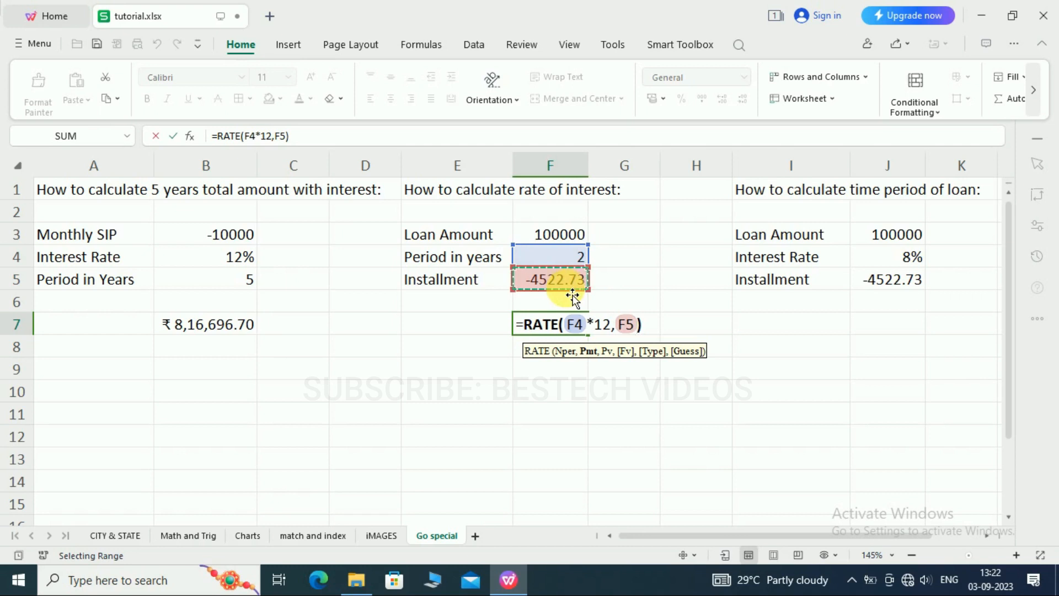
type(",")
left_click(567, 239)
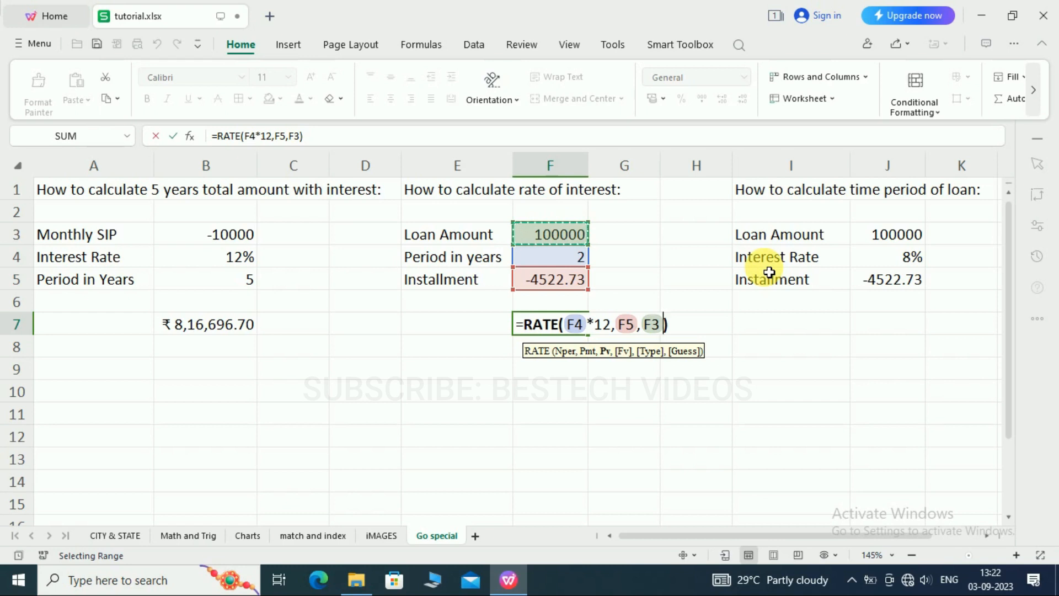
key("Return")
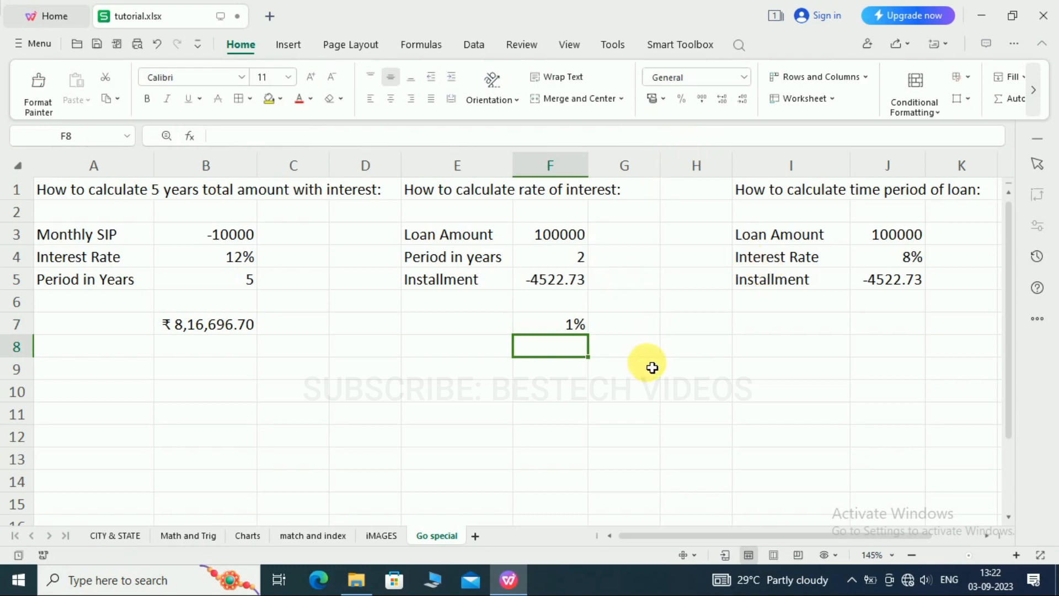
Convert the monthly rate to a yearly rate in cell G7 with the formula =F7*12.
left_click(630, 330)
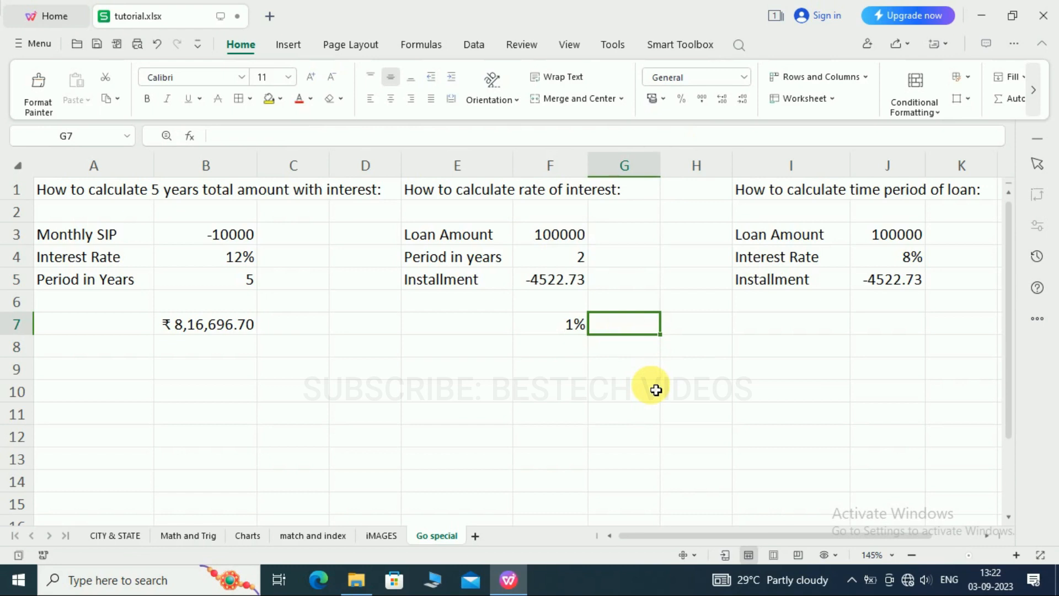
type("=")
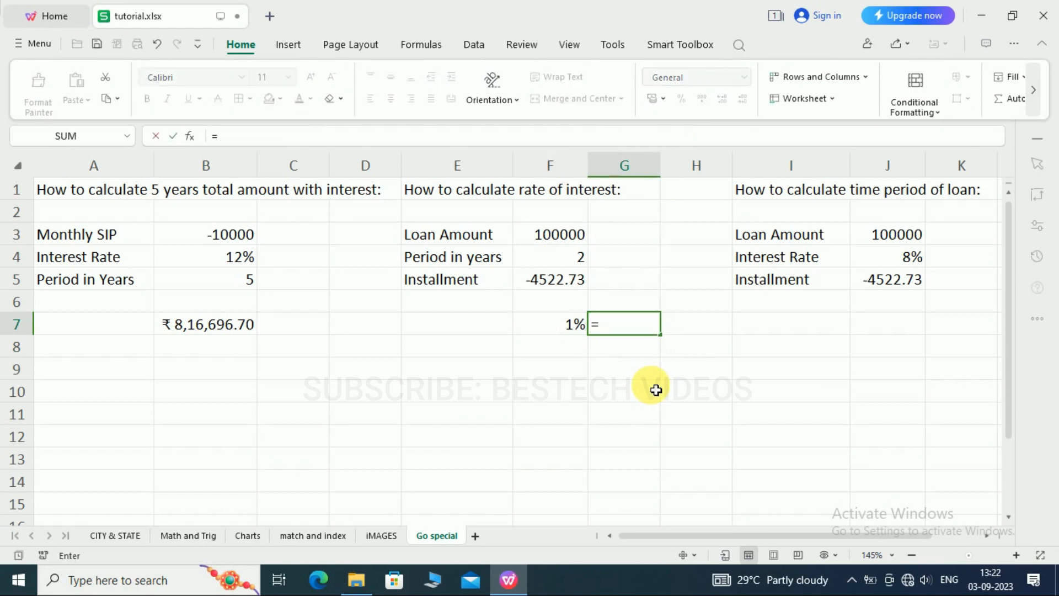
key("Left")
type("*12")
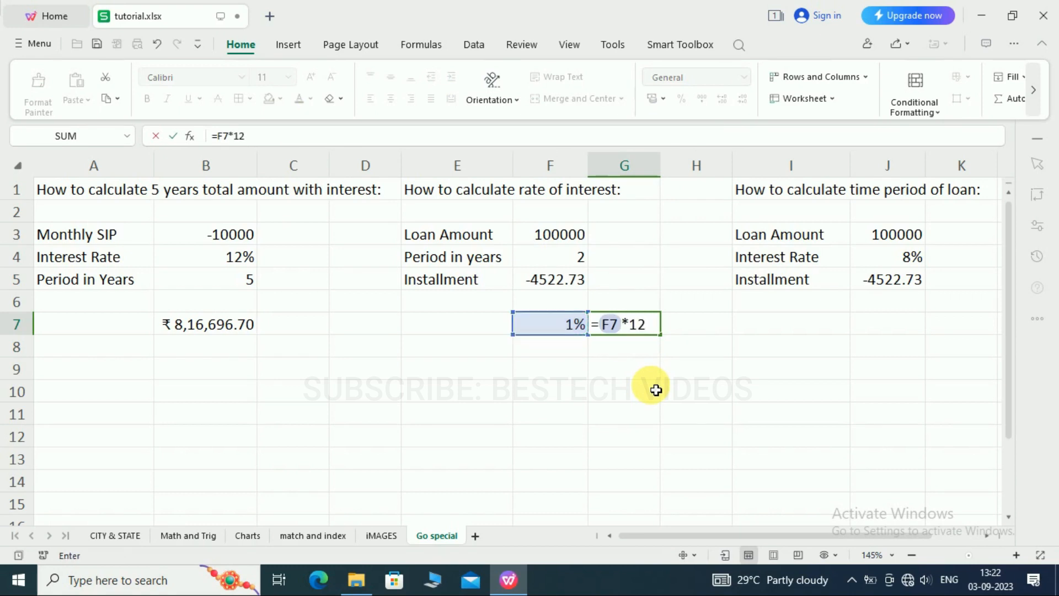
key("Return")
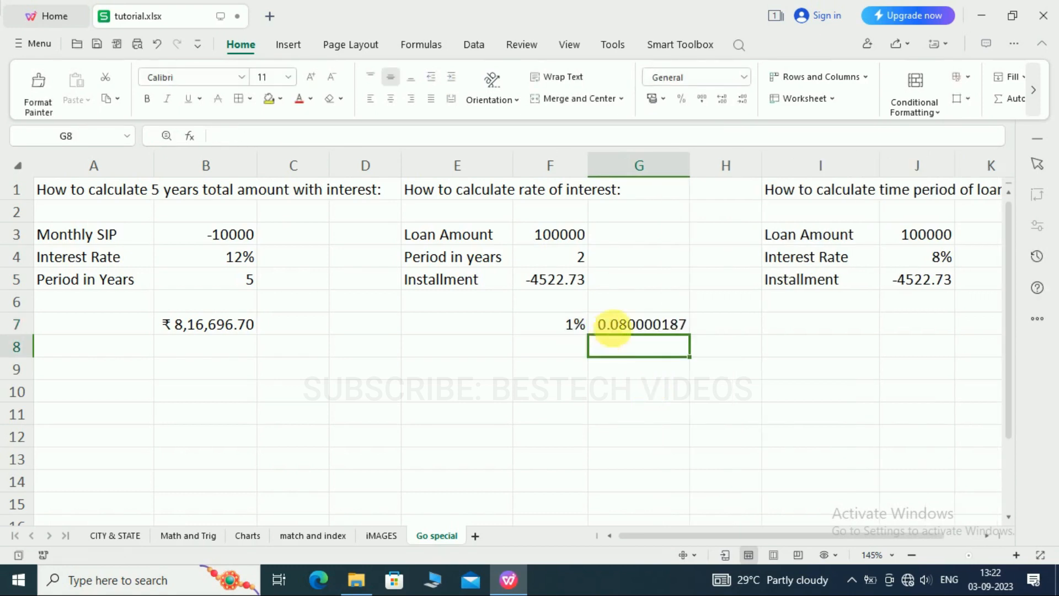
Format the yearly interest rate in cell G7 as Percentage.
left_click(651, 327)
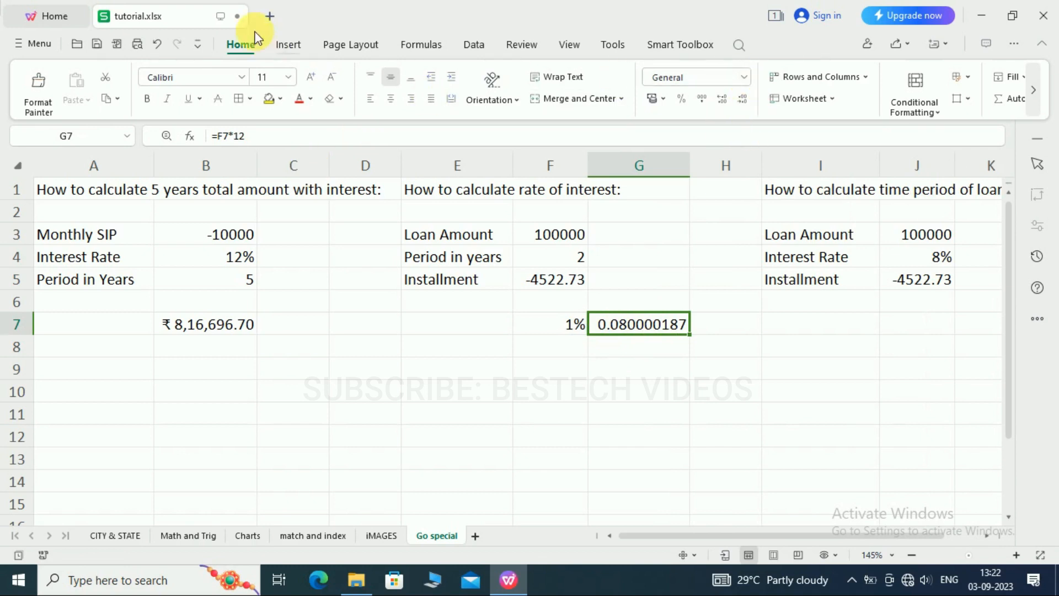
left_click(745, 79)
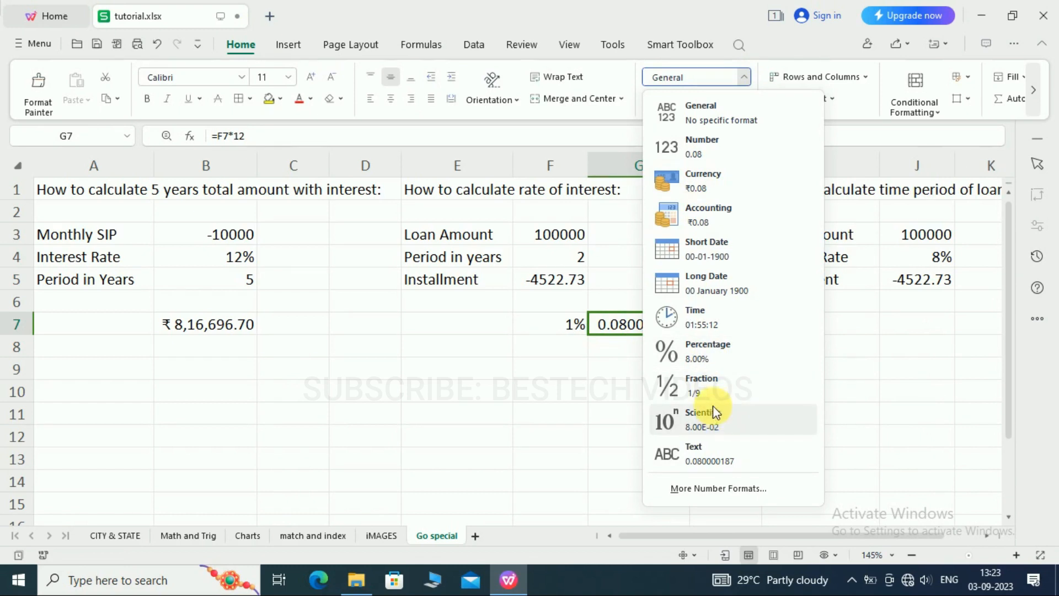
left_click(709, 352)
left_click(687, 400)
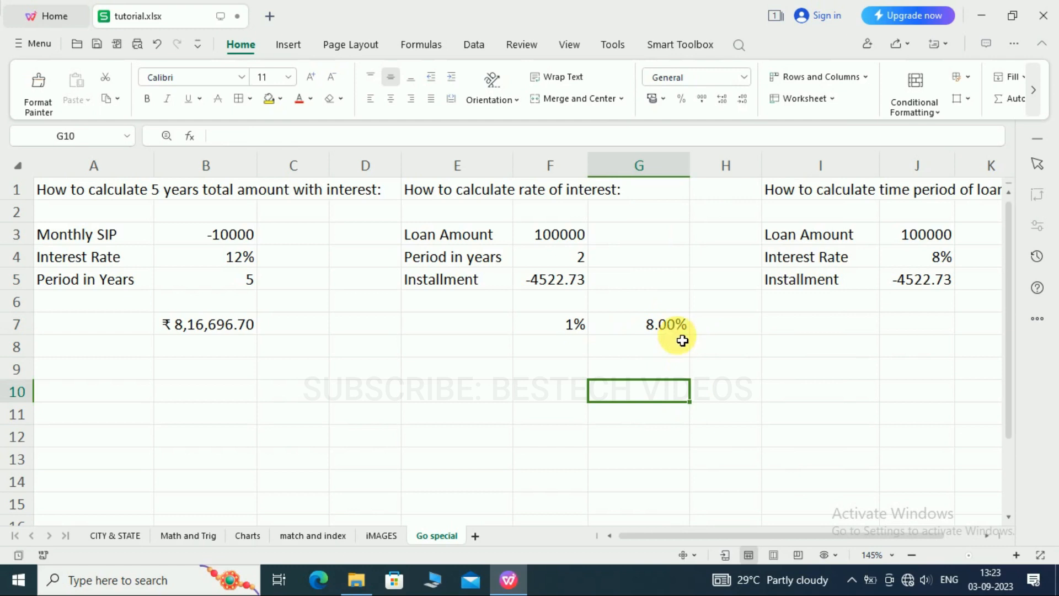
left_click(665, 328)
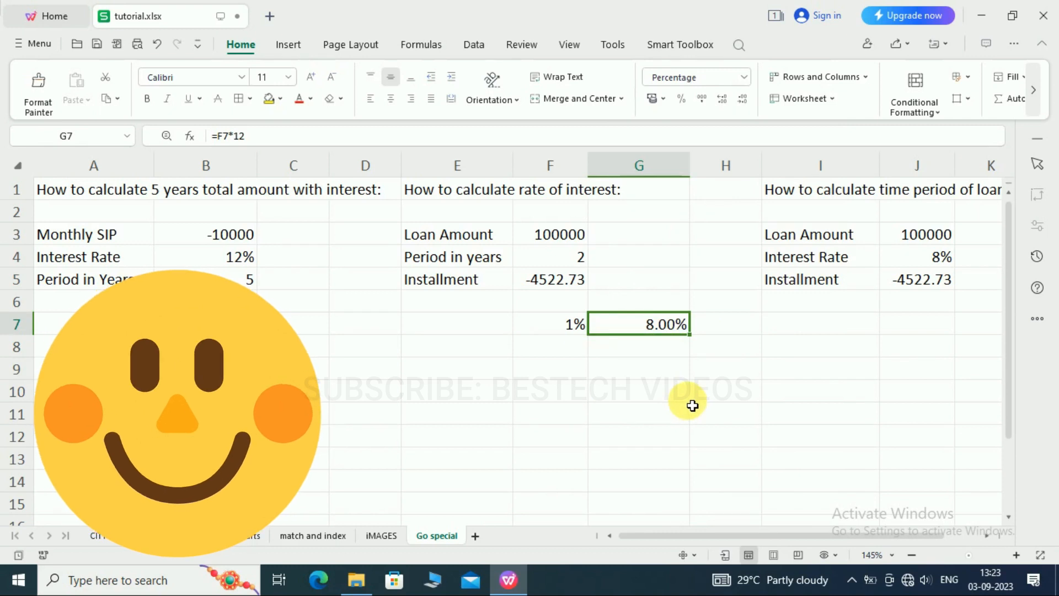
Calculate the loan's number of monthly payment periods in cell J7 using the formula =NPER(J4/12,J5,J3).
left_click_drag(783, 535, 840, 537)
left_click(828, 333)
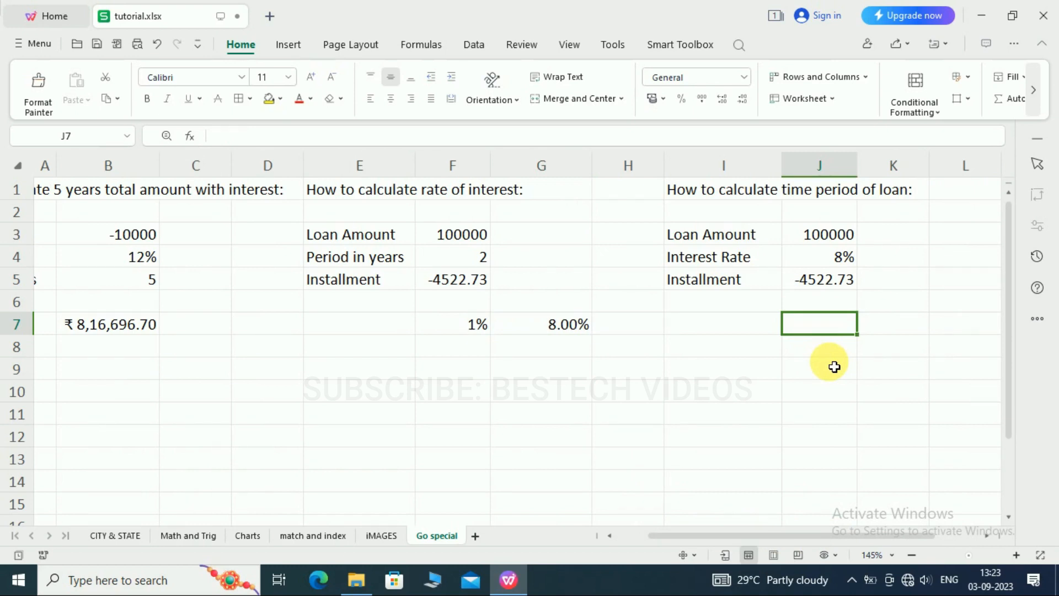
type("=n")
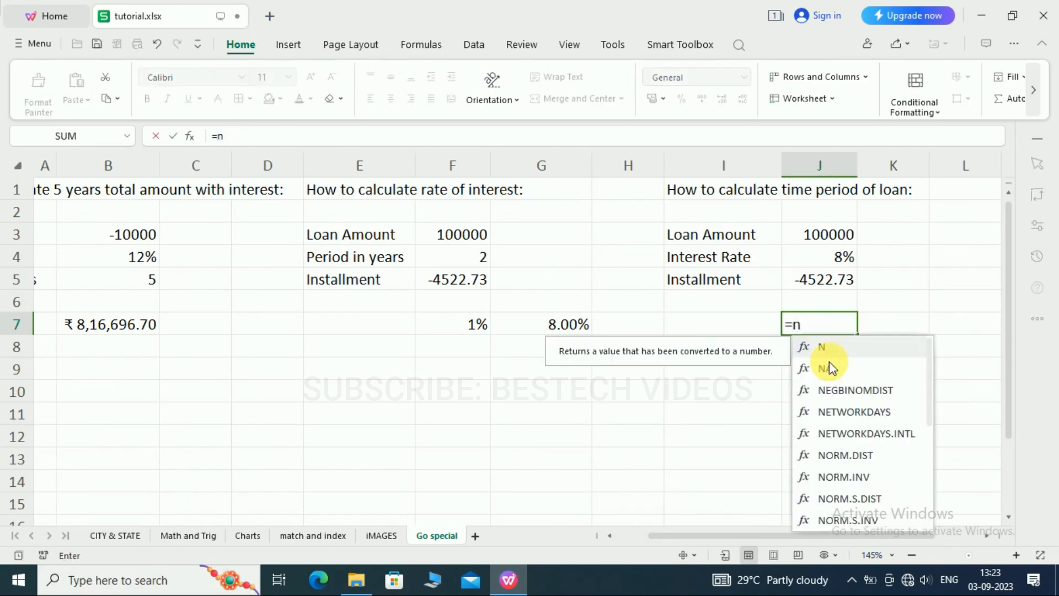
type("per")
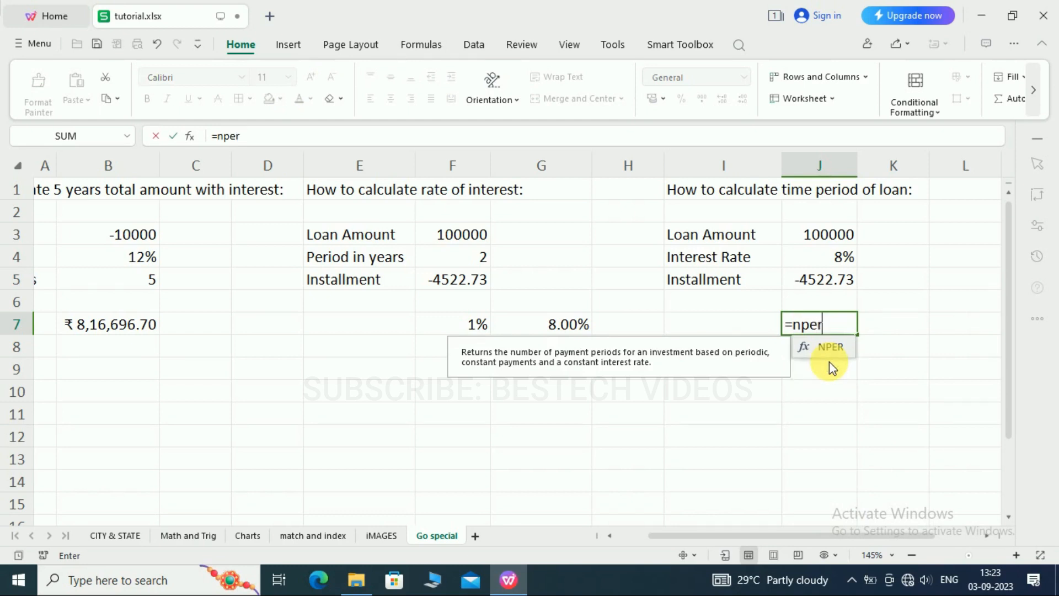
key("Tab")
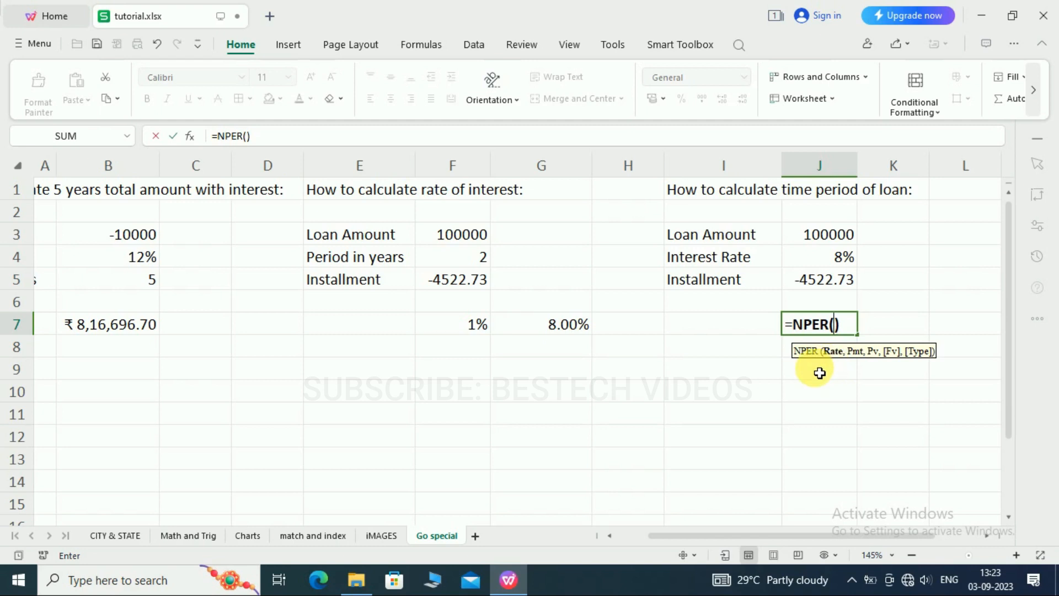
left_click(845, 263)
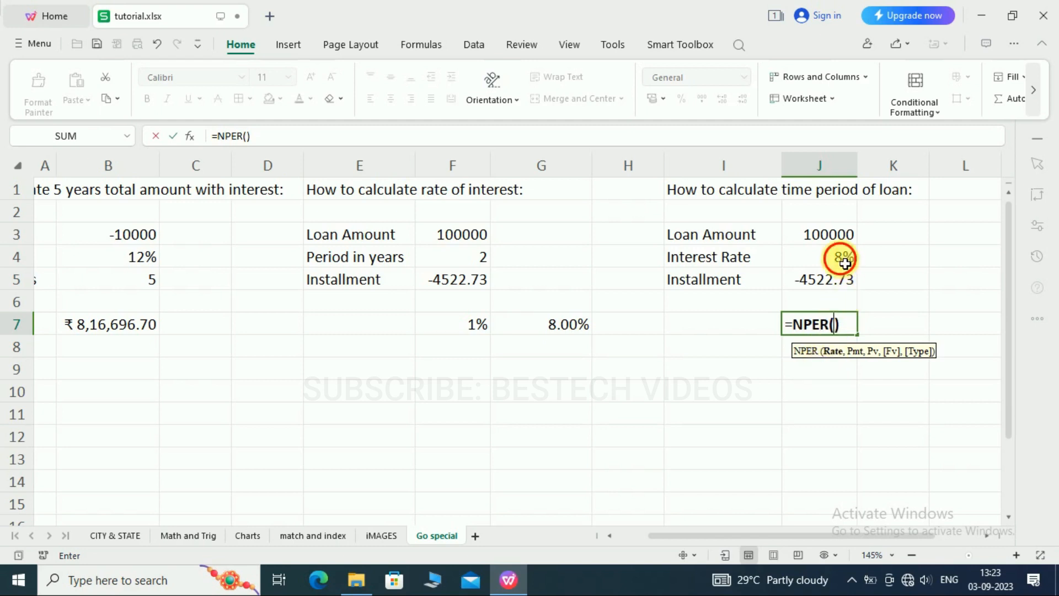
type("*")
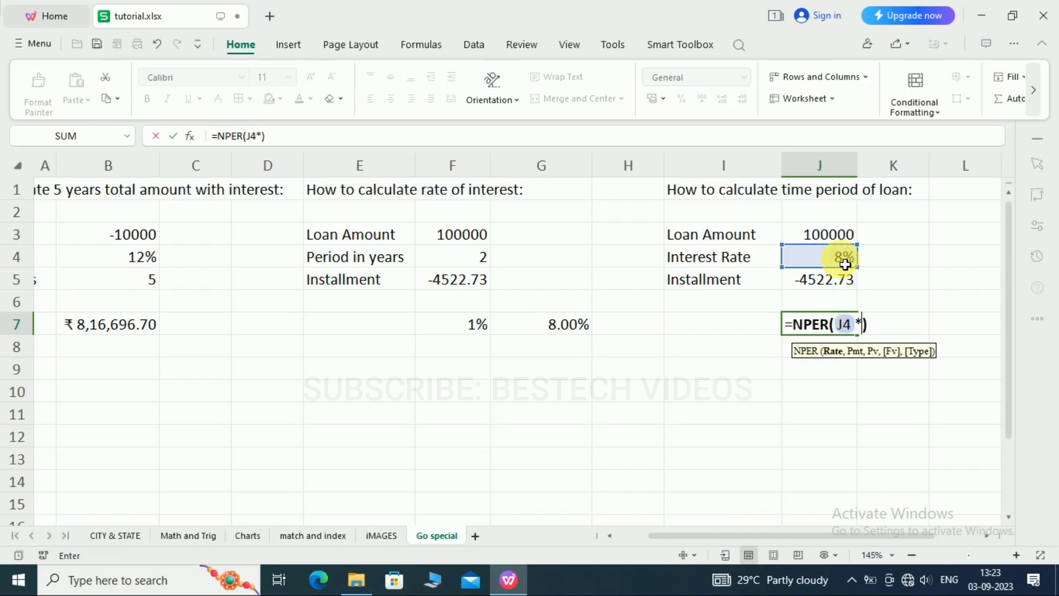
key("BackSpace")
type("/12,")
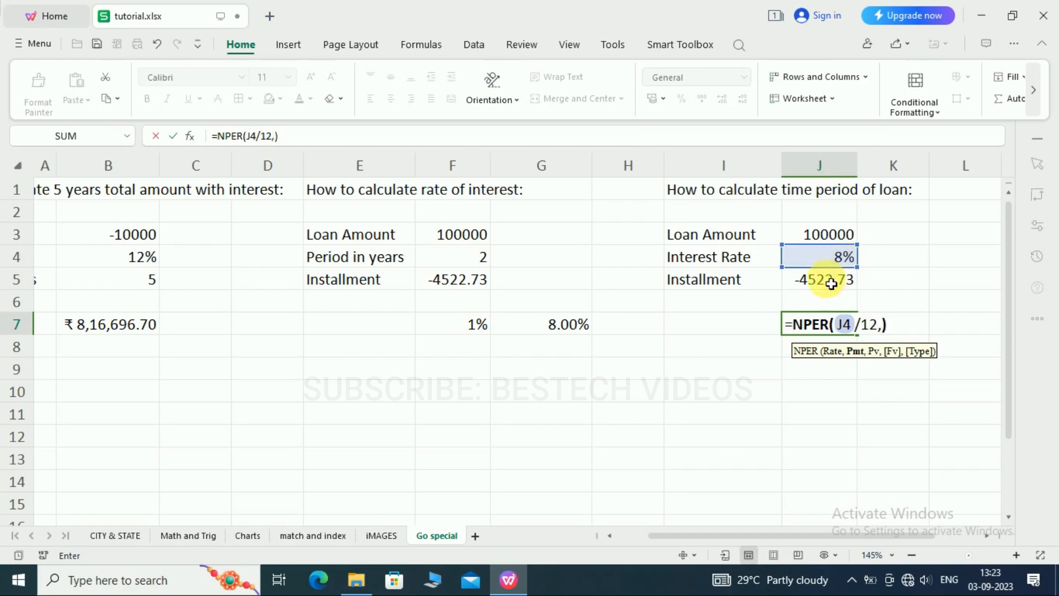
left_click(832, 281)
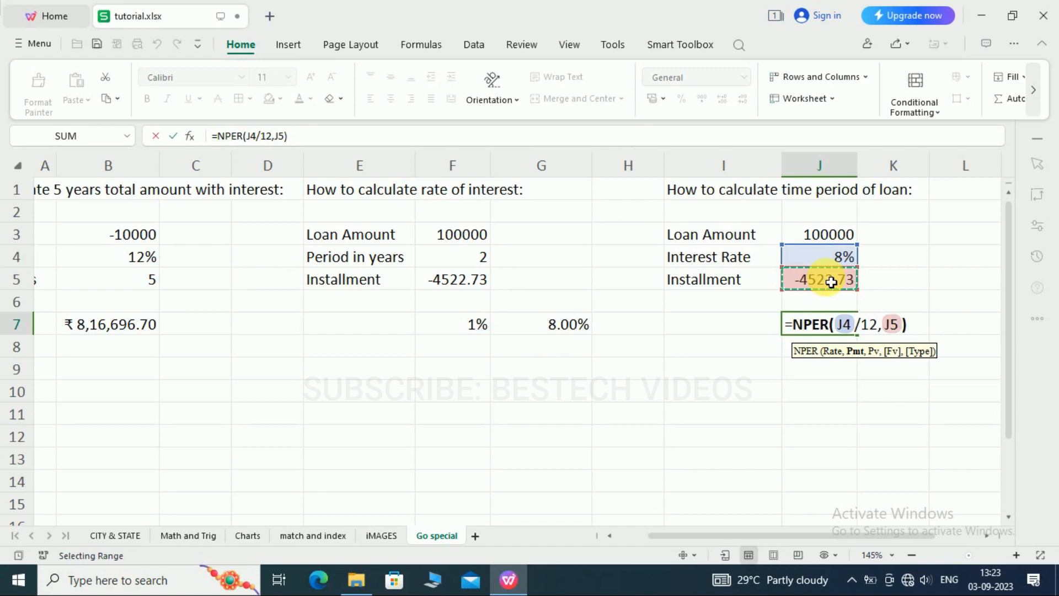
type(",")
left_click(822, 239)
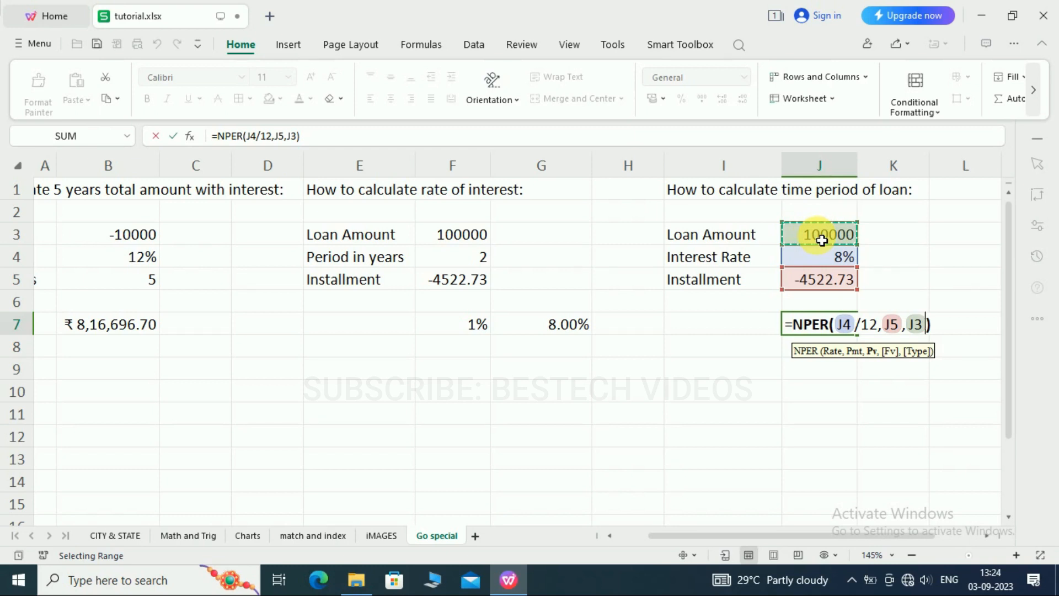
key("Return")
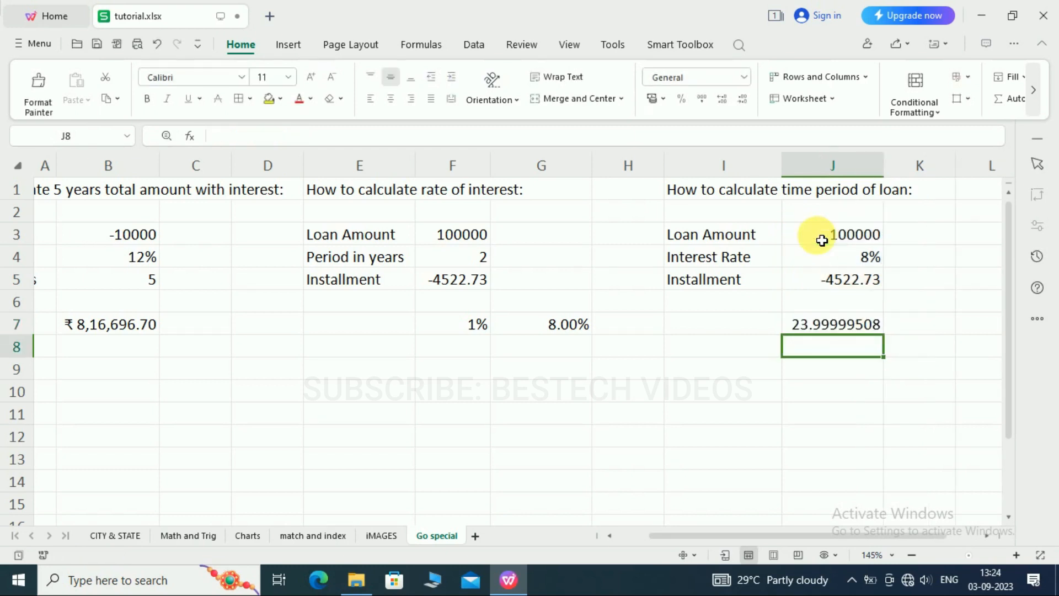
Convert the loan's number of monthly periods to years in cell K7 with the formula =J7/12.
left_click(865, 330)
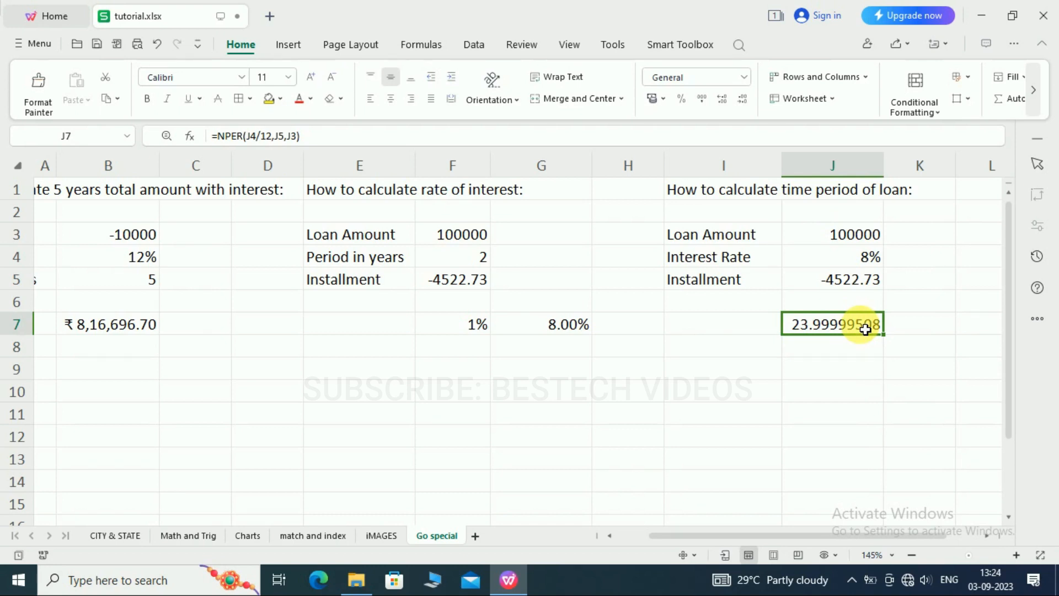
left_click(920, 328)
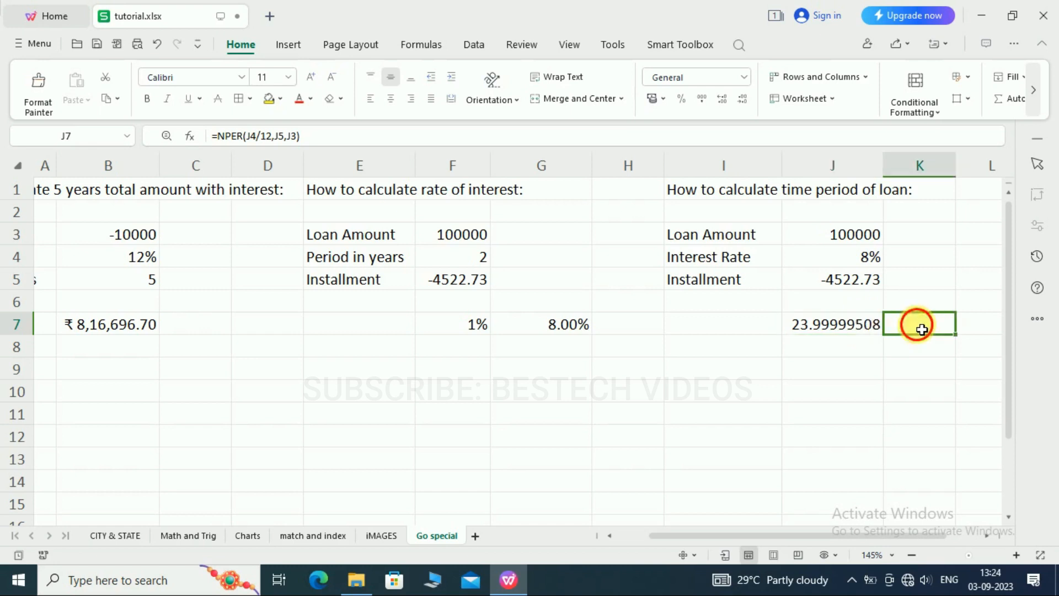
type("=")
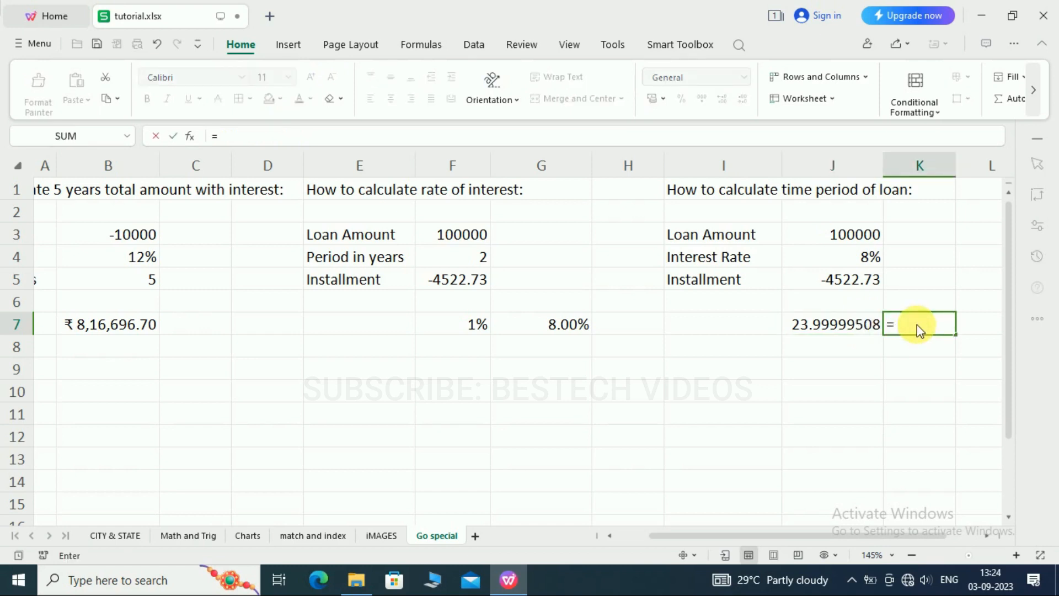
key("Left")
type("/")
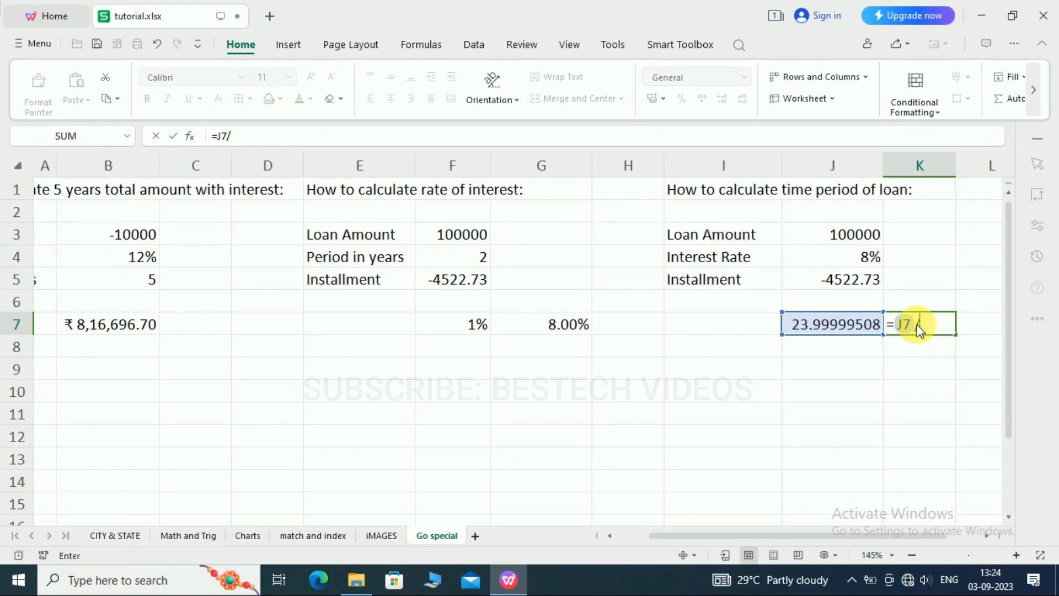
type("12")
key("Return")
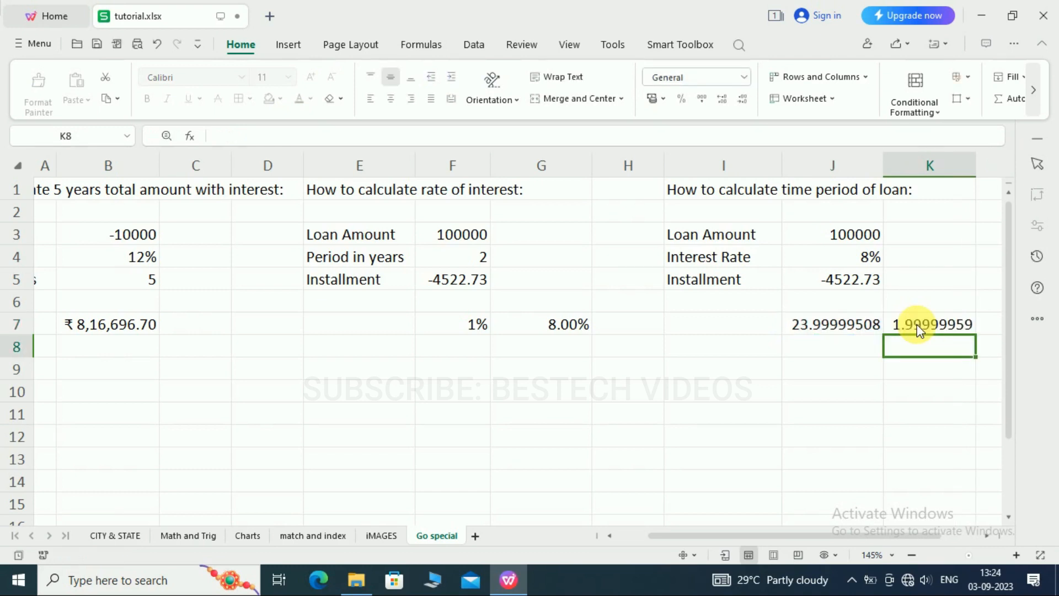
Format the loan period in years in cell K7 as Number.
left_click(917, 325)
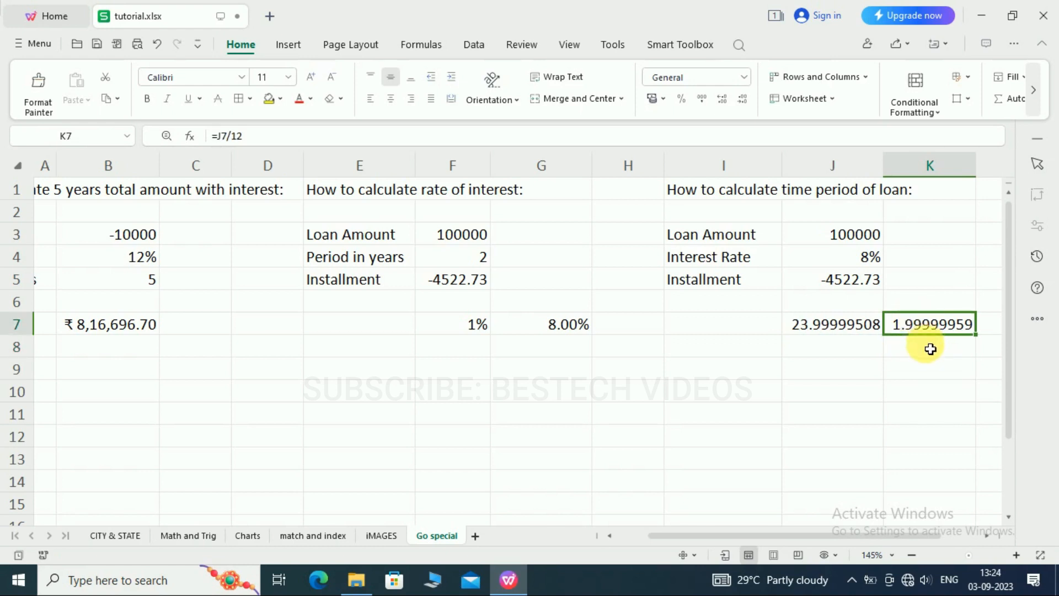
left_click(748, 80)
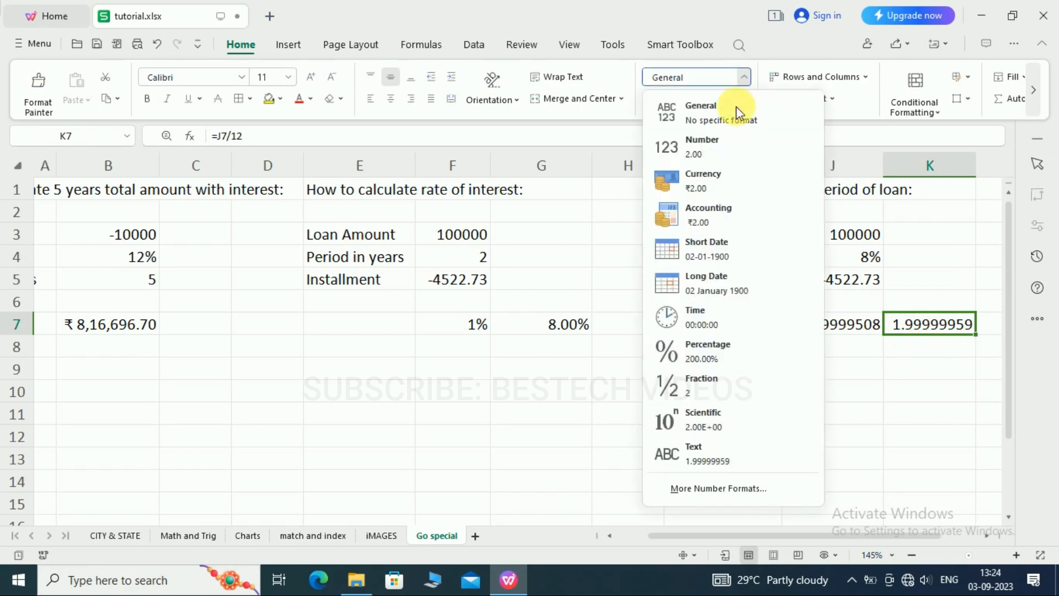
left_click(733, 157)
left_click(883, 361)
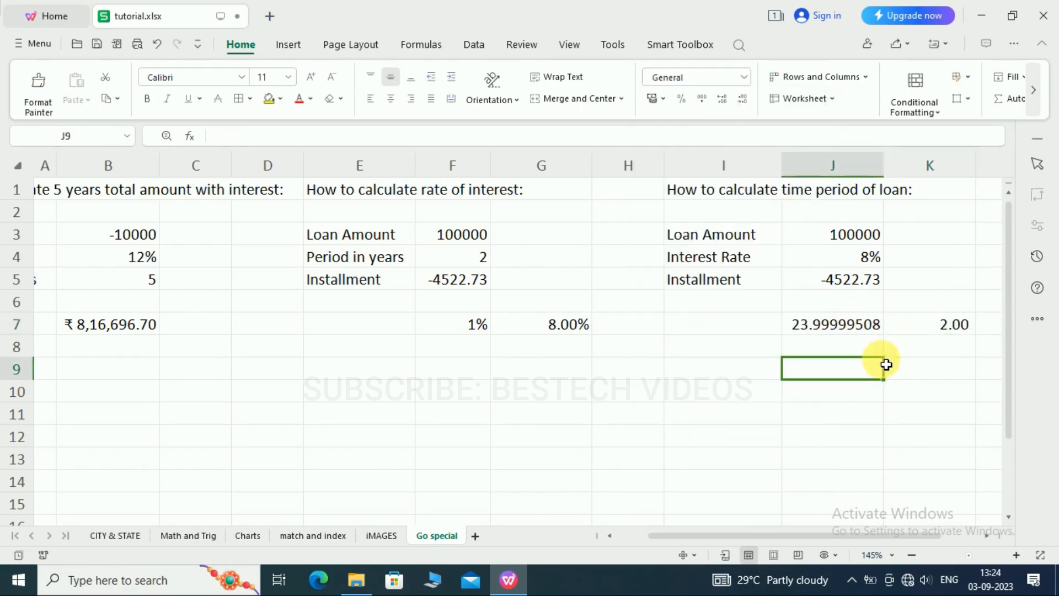
Format the number of monthly payment periods in cell J7 as Number.
left_click(858, 326)
left_click(746, 80)
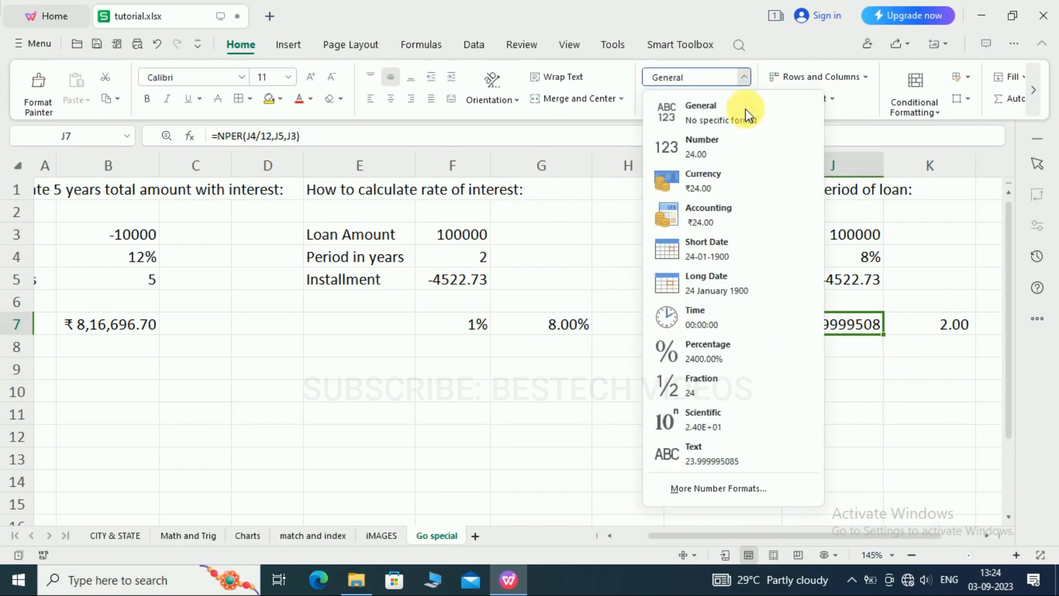
left_click(746, 152)
left_click(852, 349)
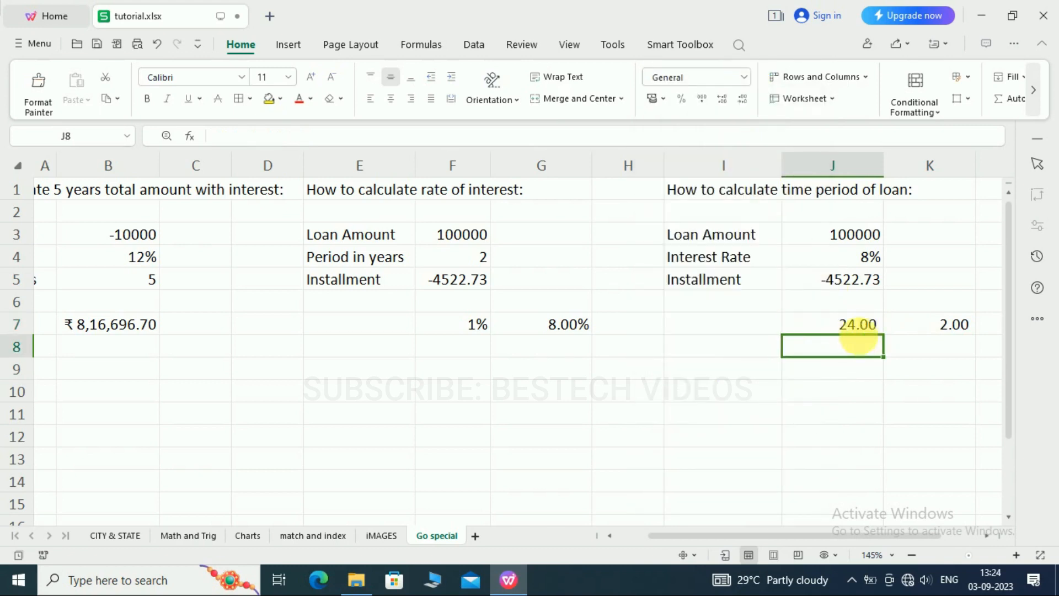
left_click(858, 330)
left_click(946, 324)
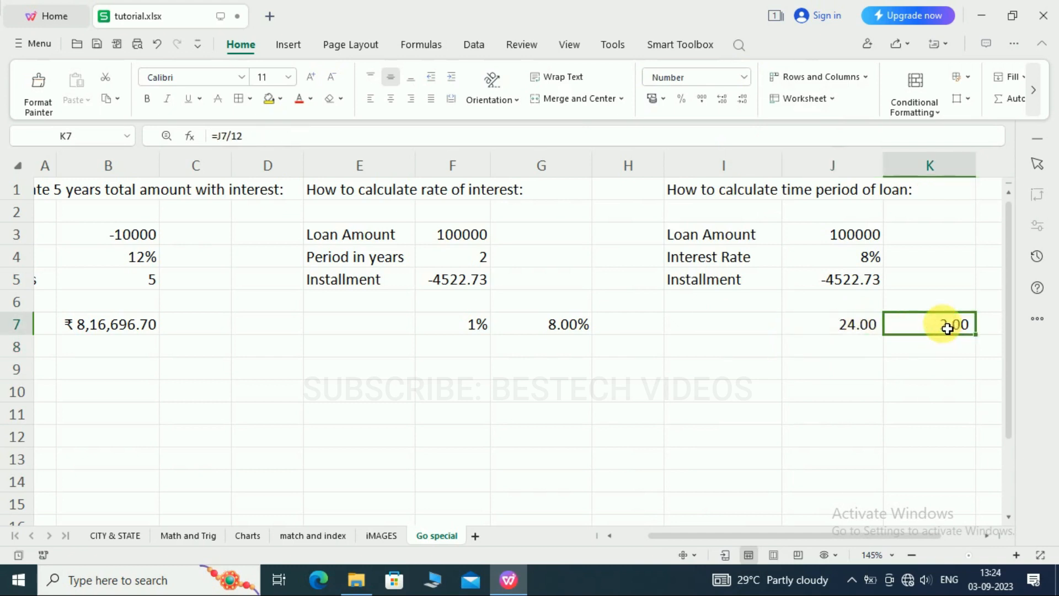
left_click(849, 407)
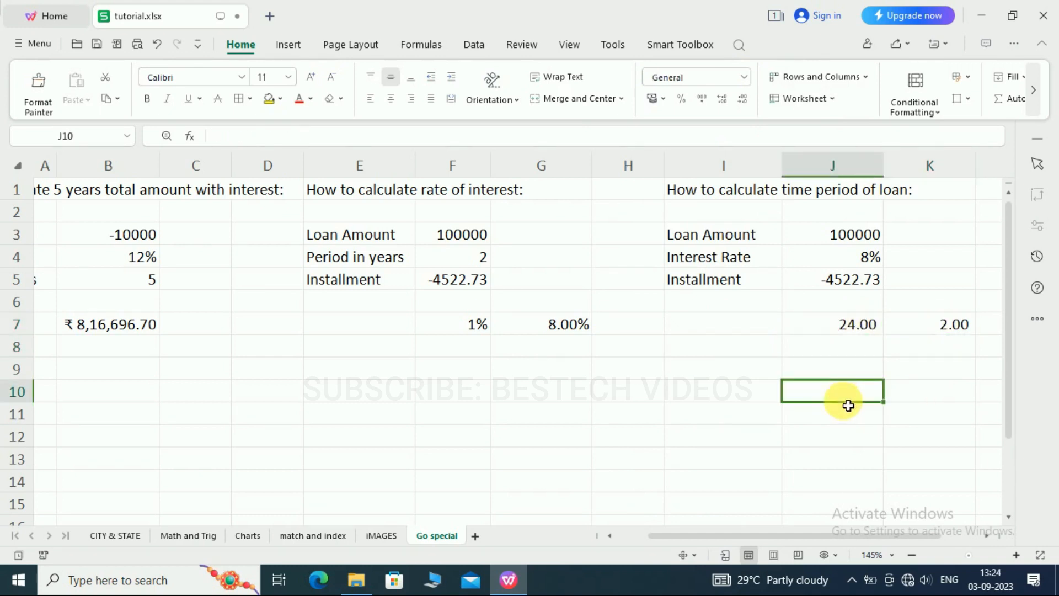
left_click_drag(851, 537, 747, 530)
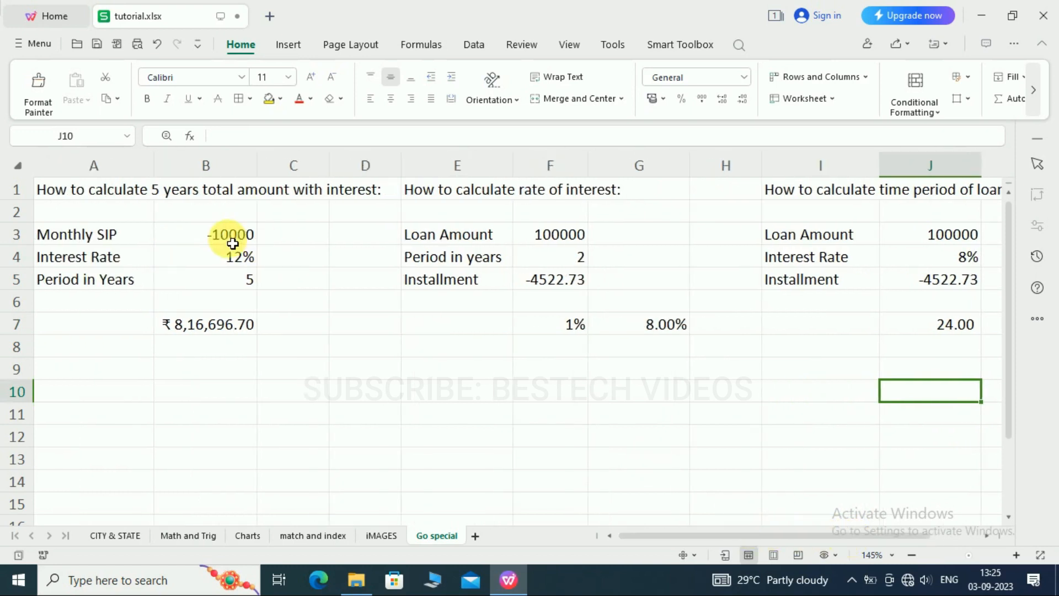
left_click(486, 365)
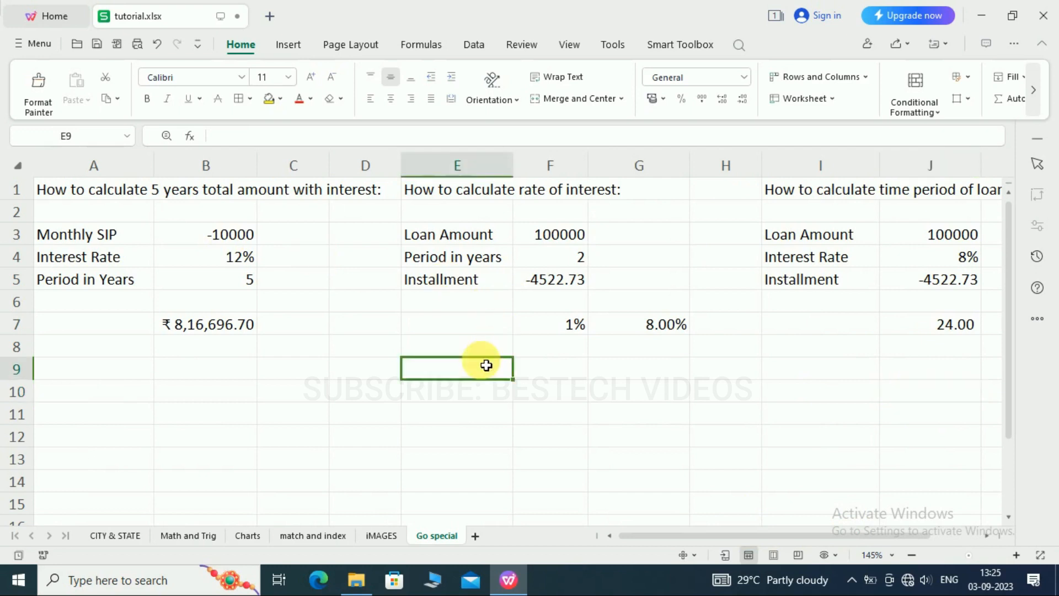
left_click(921, 370)
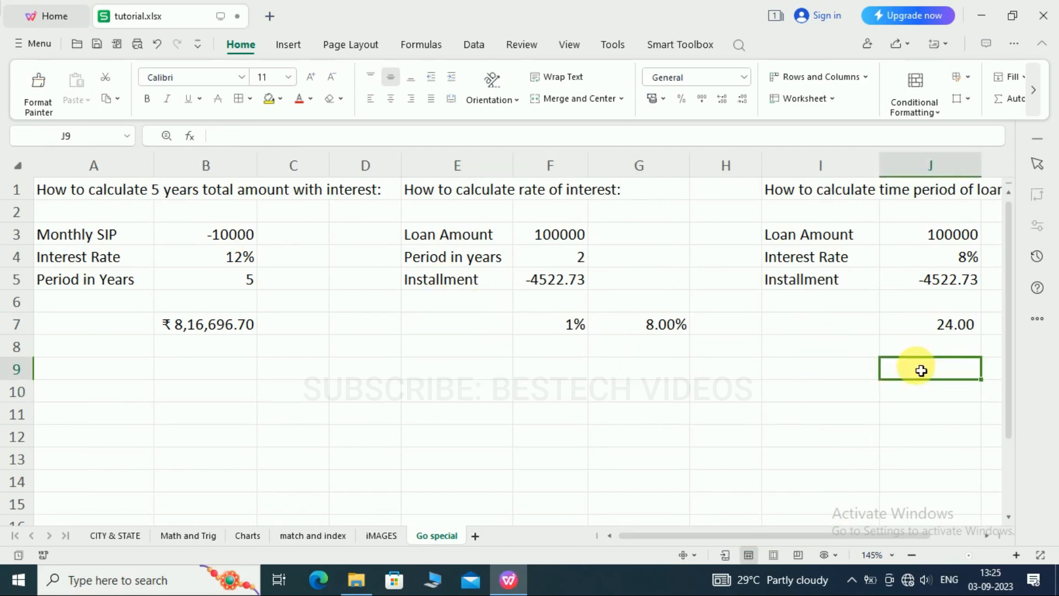